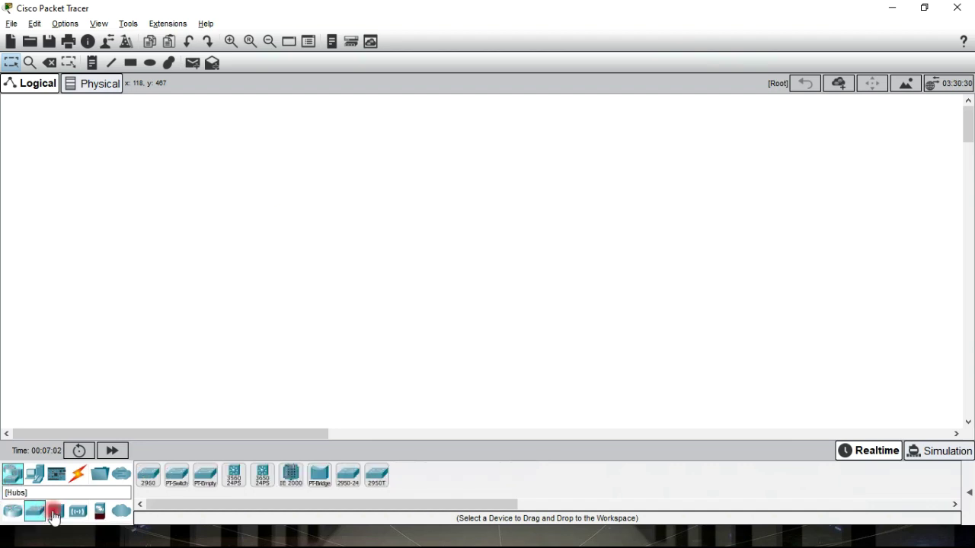
Show the Hubs category, listing PT-Hub, PT-Repeater and Coaxial Splitter
click(55, 515)
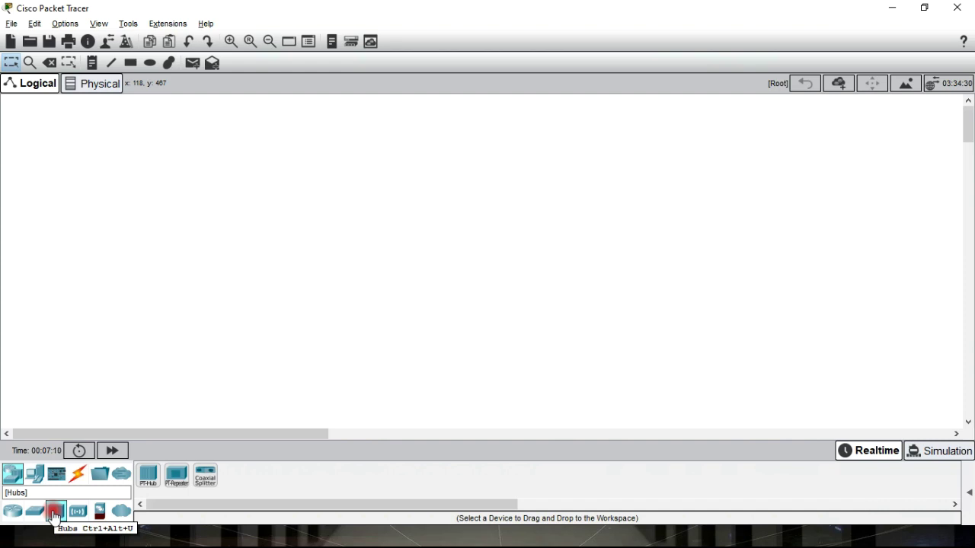
Browse the Wireless, Security, WAN Emulation and End Devices categories
click(76, 513)
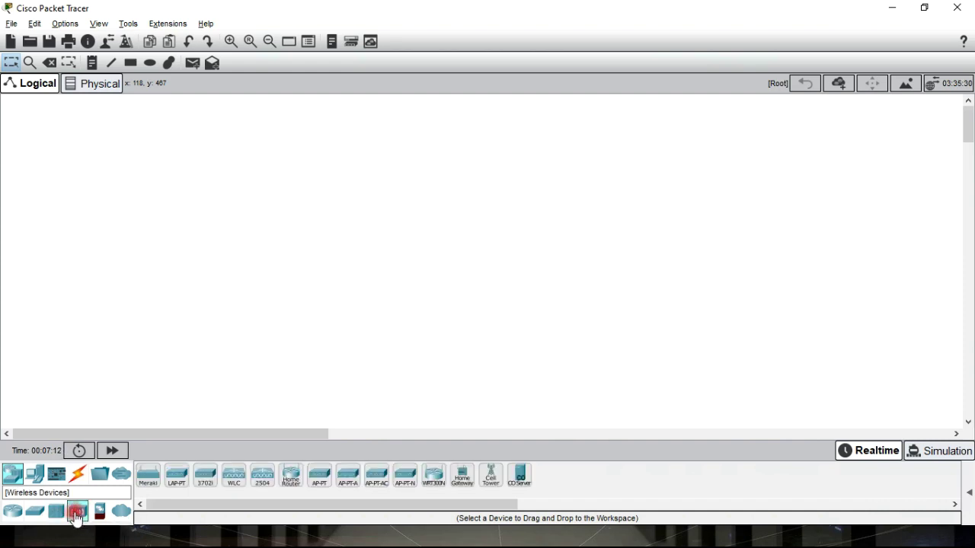
click(99, 514)
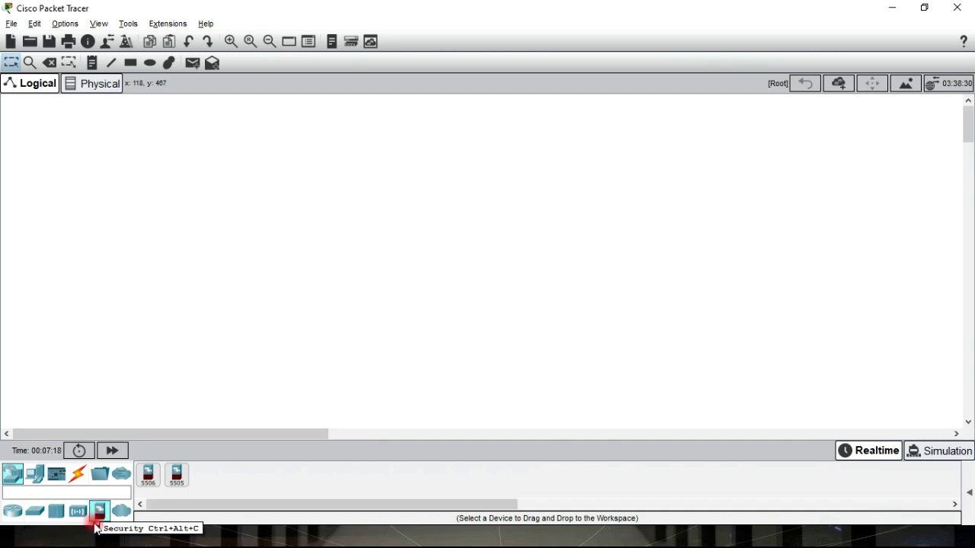
click(125, 516)
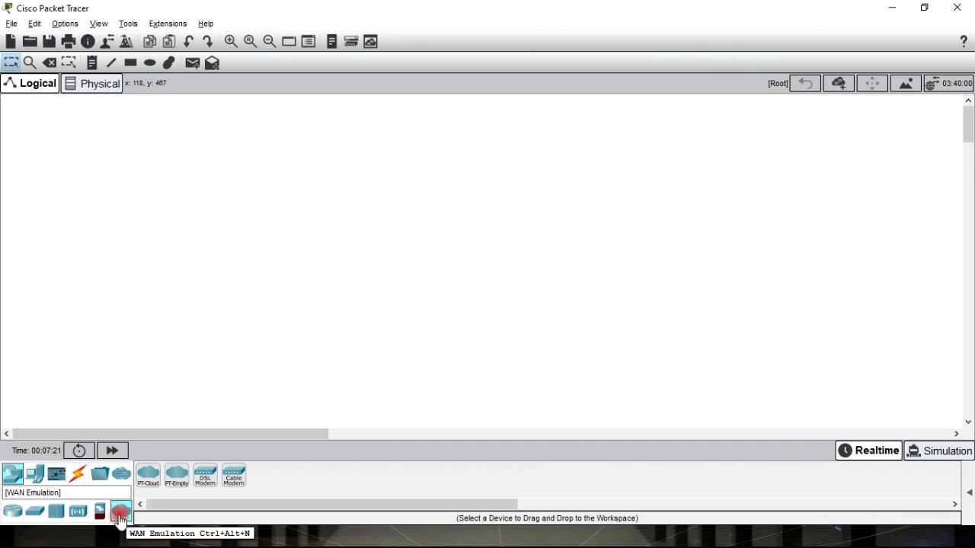
click(40, 472)
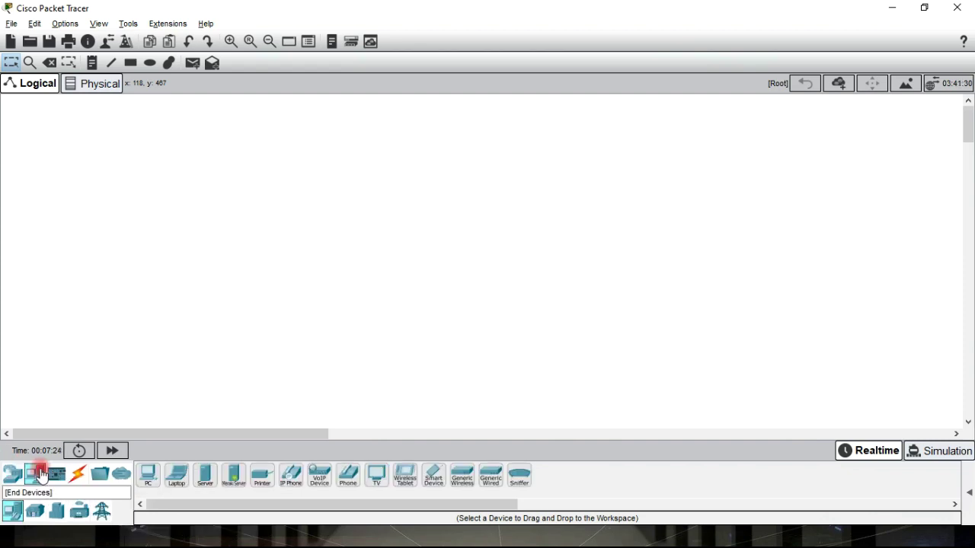
click(18, 515)
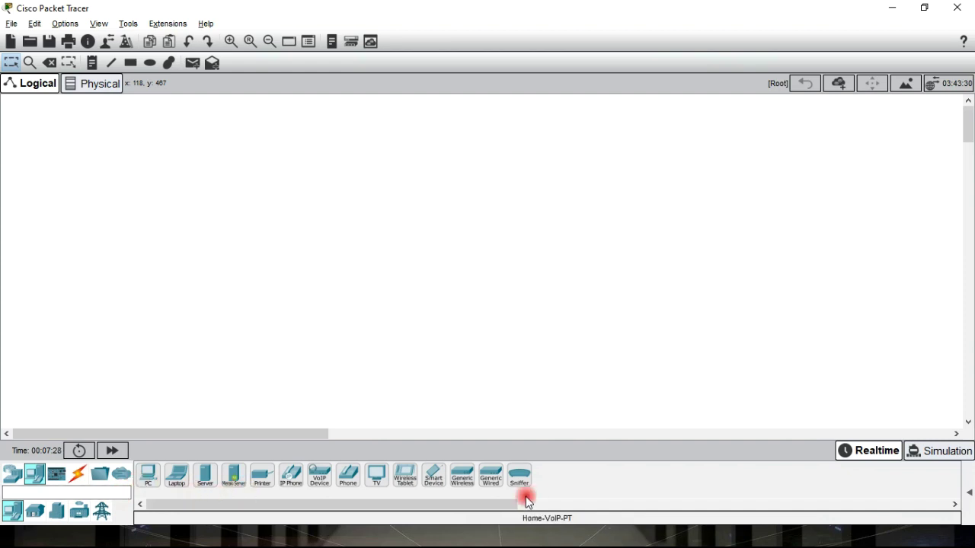
List Components and Routers, then place a 2960-24TT switch, Switch0, on the workspace
click(60, 477)
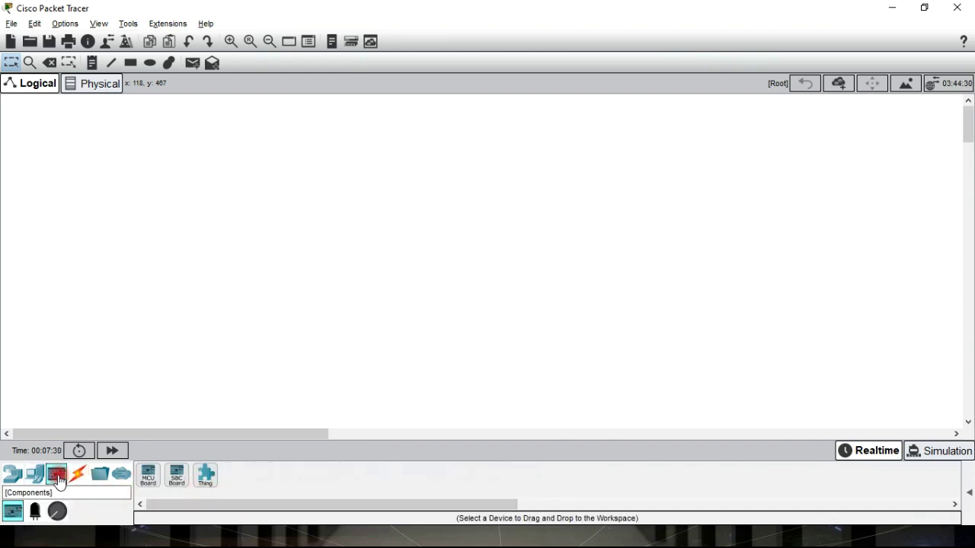
click(18, 480)
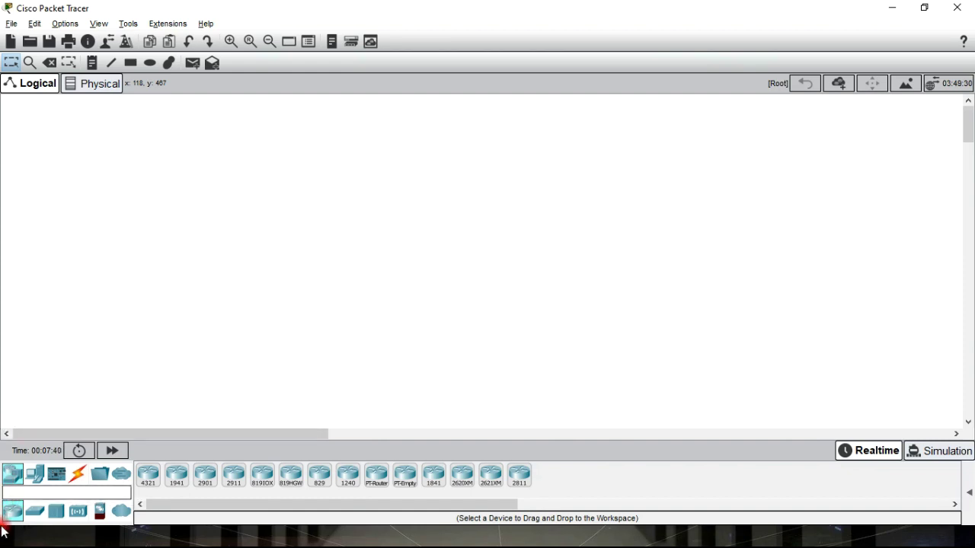
drag(36, 520, 186, 231)
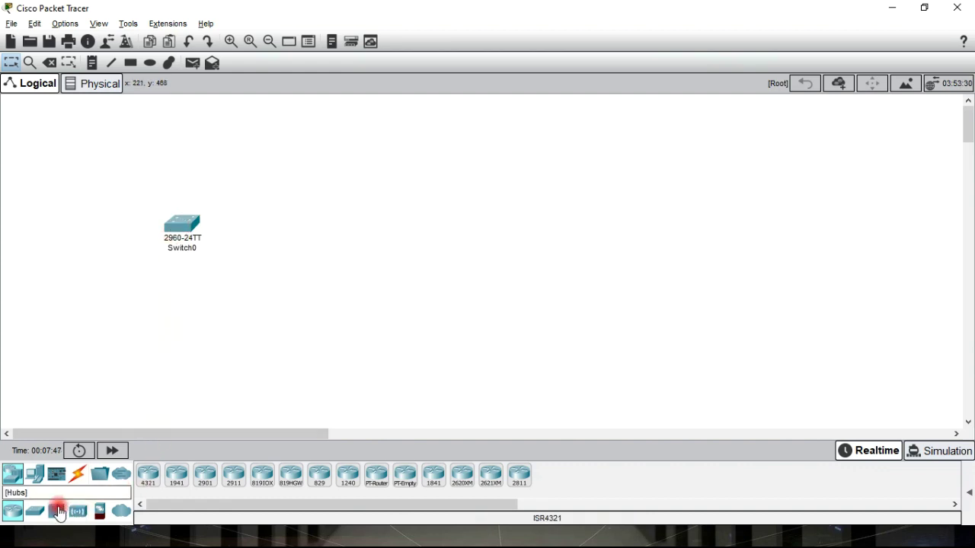
Add PC-PT computers PC0 and PC1 below Switch0 on the workspace
click(34, 474)
drag(147, 478, 265, 364)
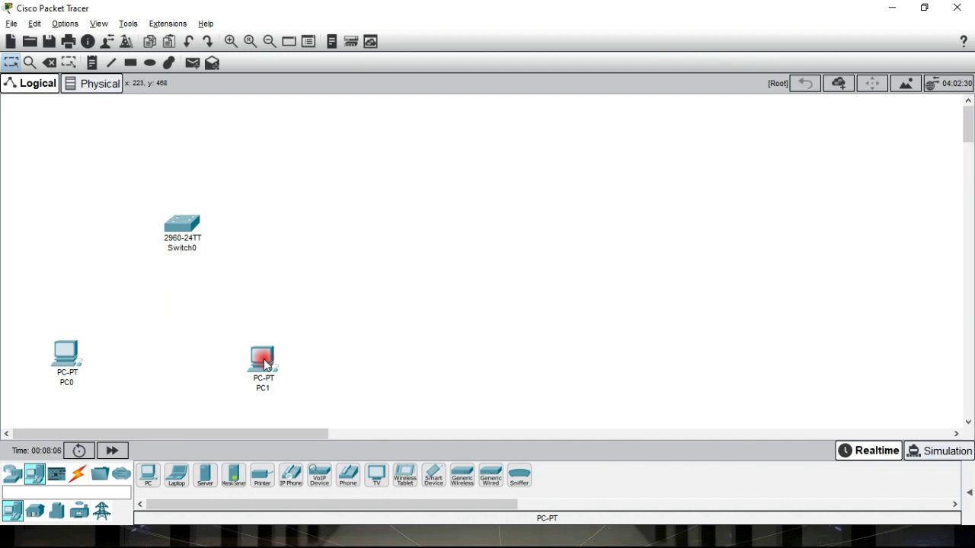
click(77, 474)
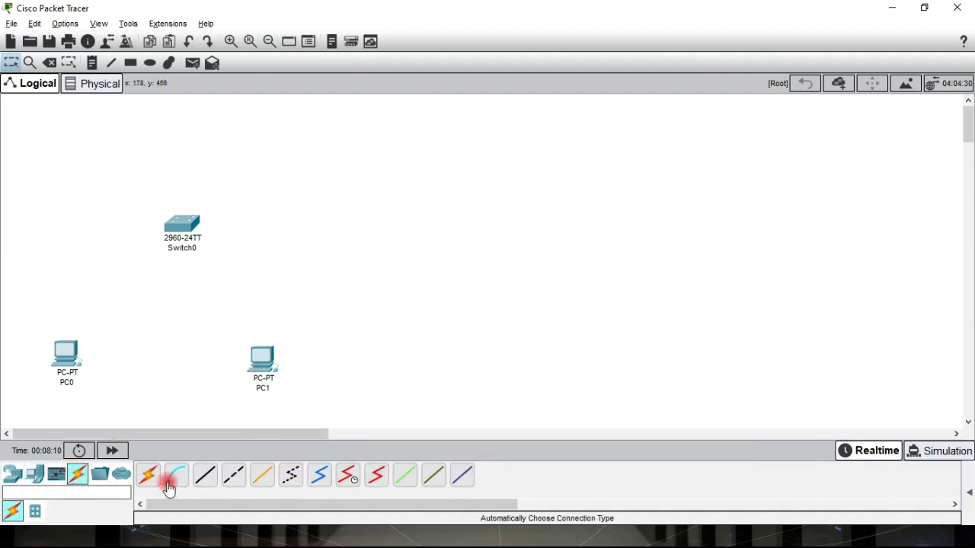
Connect PC0 FastEthernet0 to Switch0 Fa0/1 with a copper straight-through cable
click(202, 477)
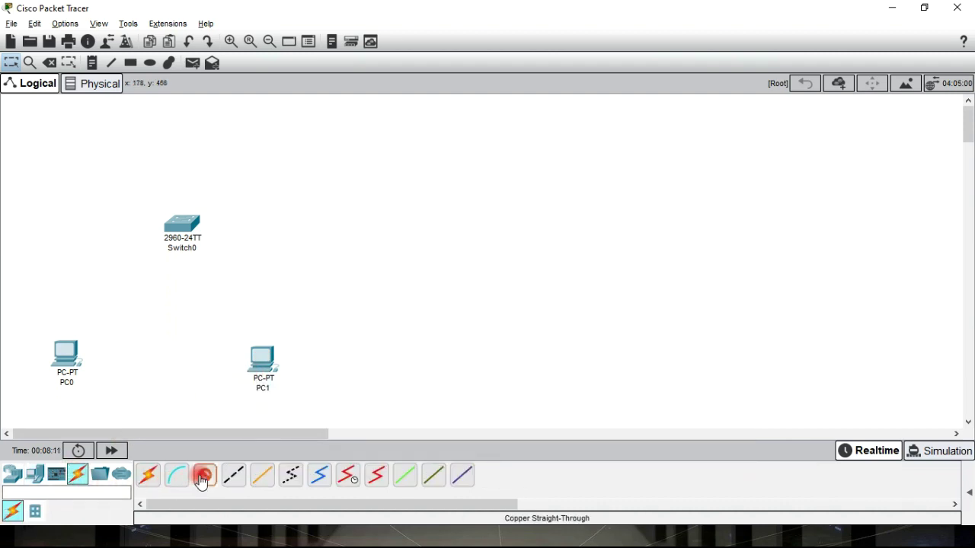
click(65, 355)
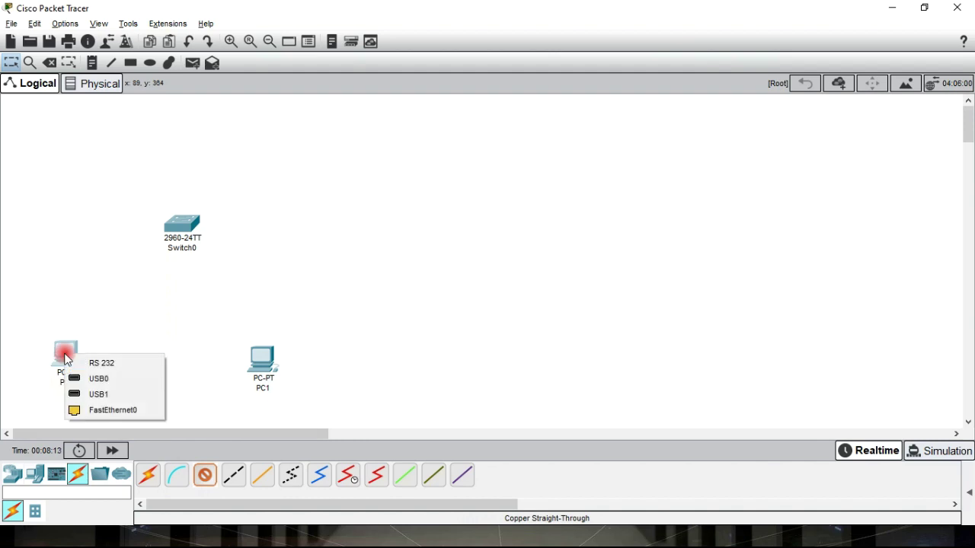
click(94, 409)
click(181, 241)
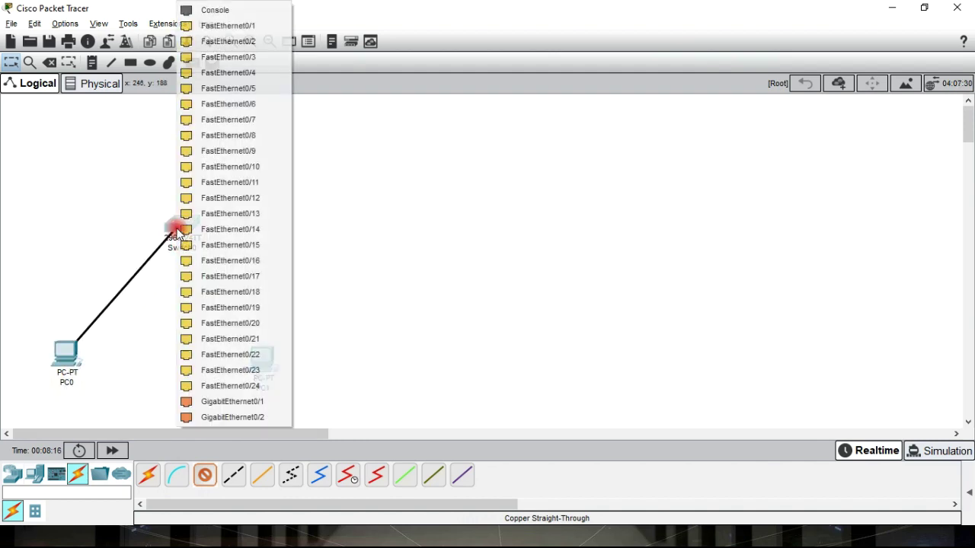
click(226, 27)
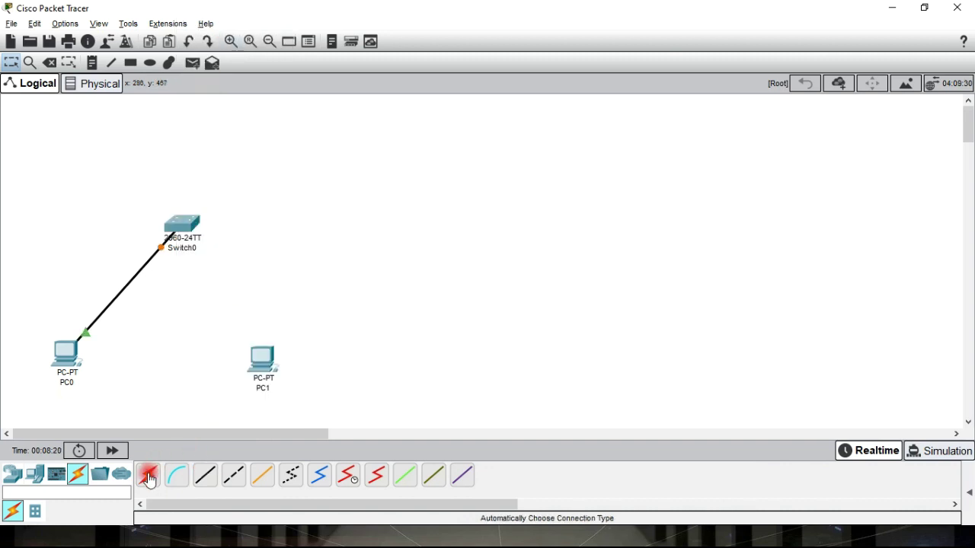
Connect PC1 FastEthernet0 to Switch0 Fa0/2 with a copper straight-through cable
click(205, 475)
click(262, 361)
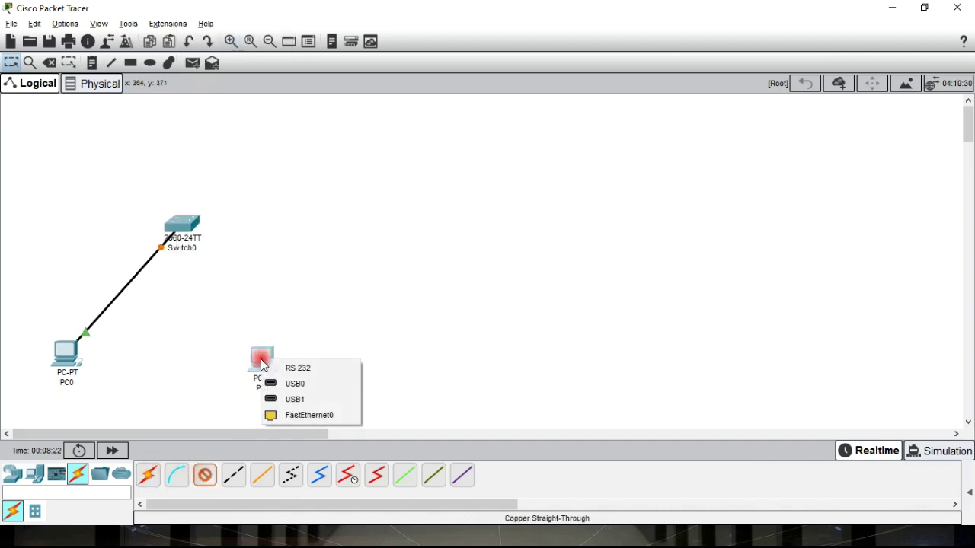
click(288, 419)
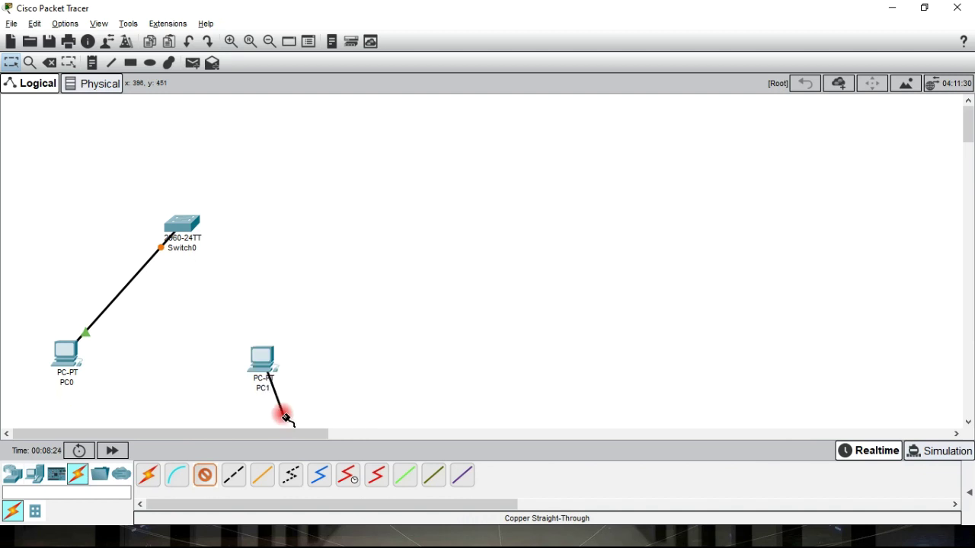
click(196, 230)
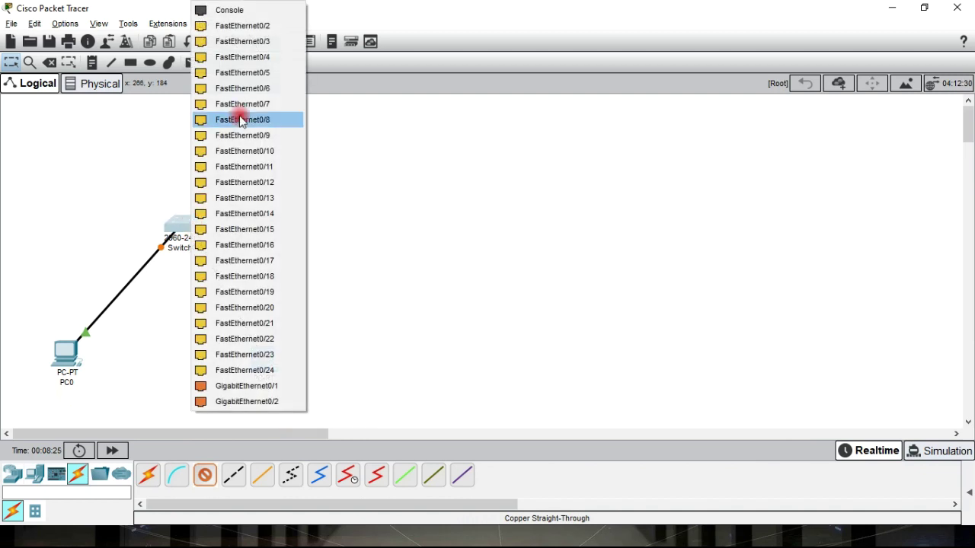
click(243, 29)
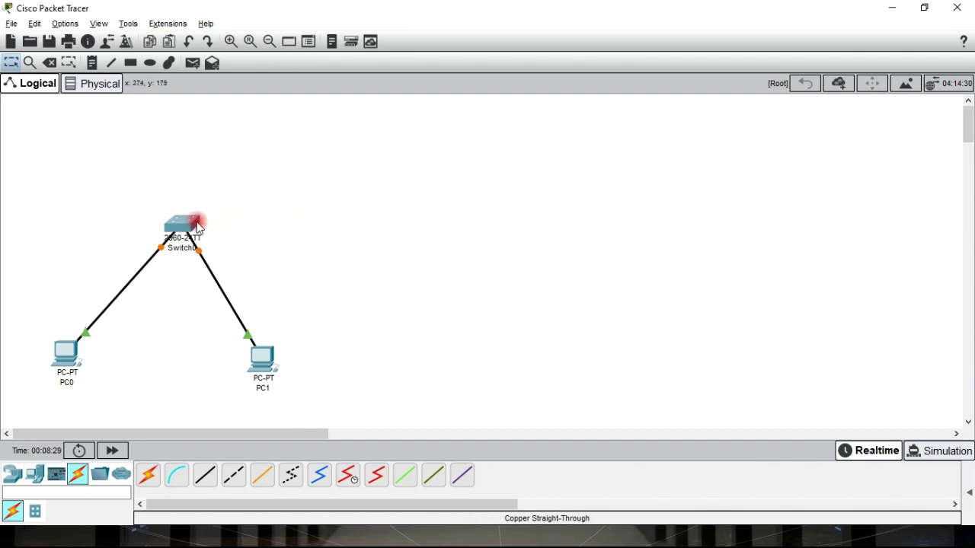
Open Switch0's device window to look over its ports, then close it
mouse_move(188, 227)
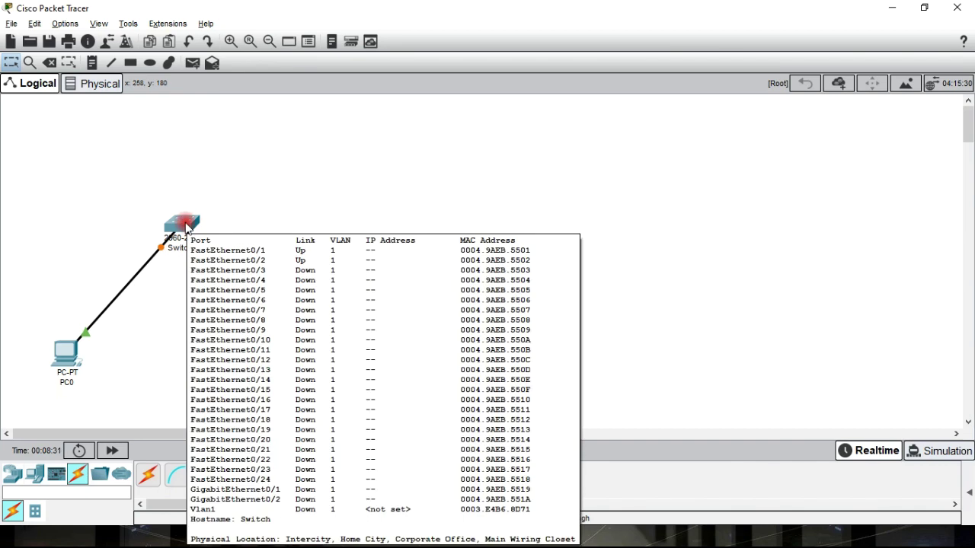
click(185, 225)
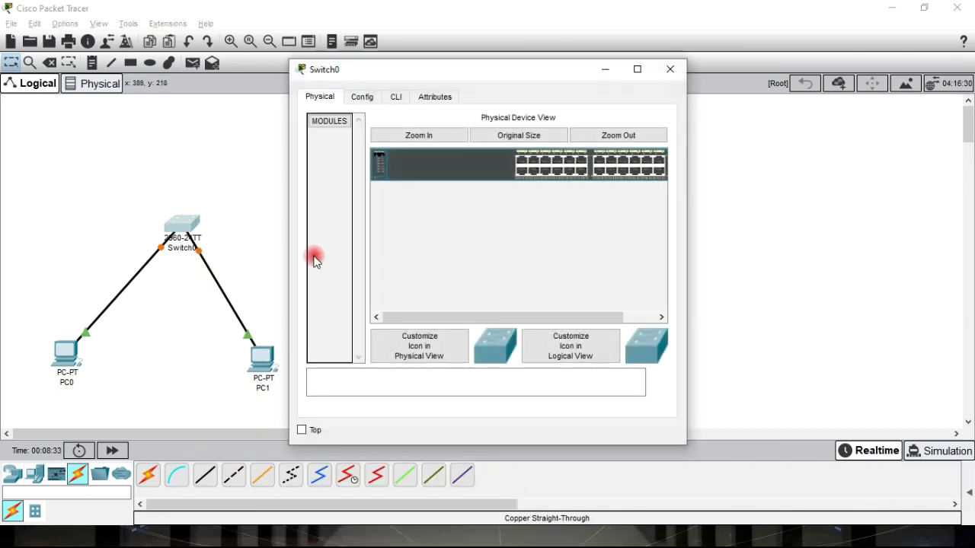
drag(486, 318, 449, 318)
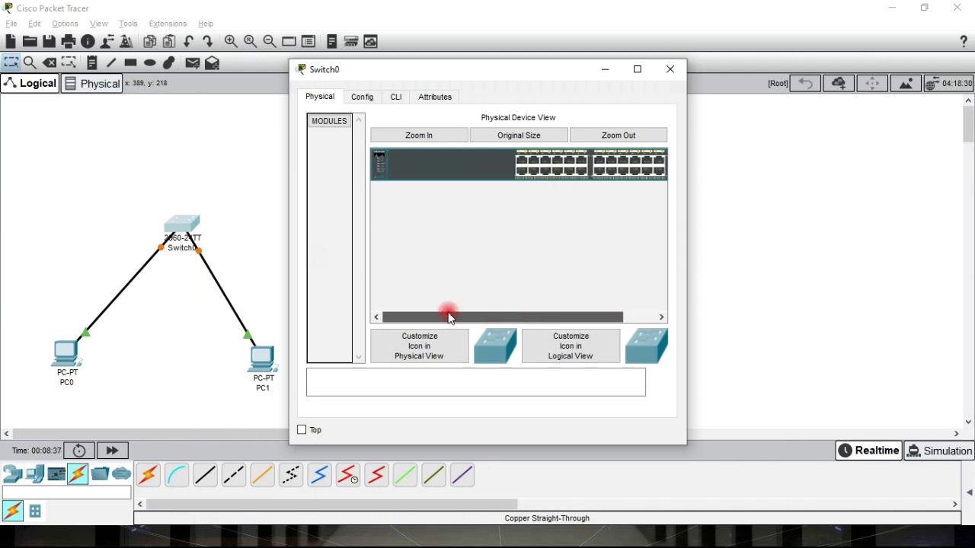
drag(450, 318, 622, 297)
click(664, 71)
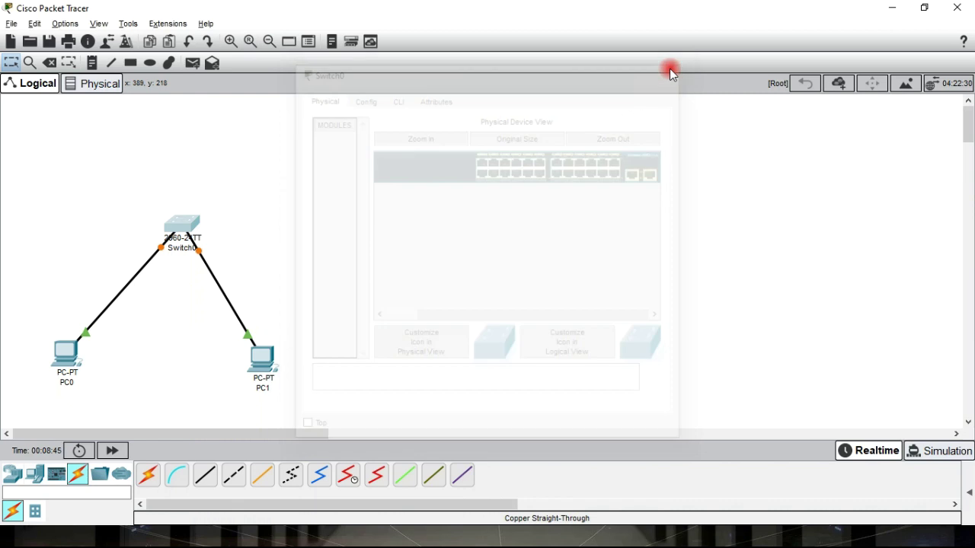
click(185, 226)
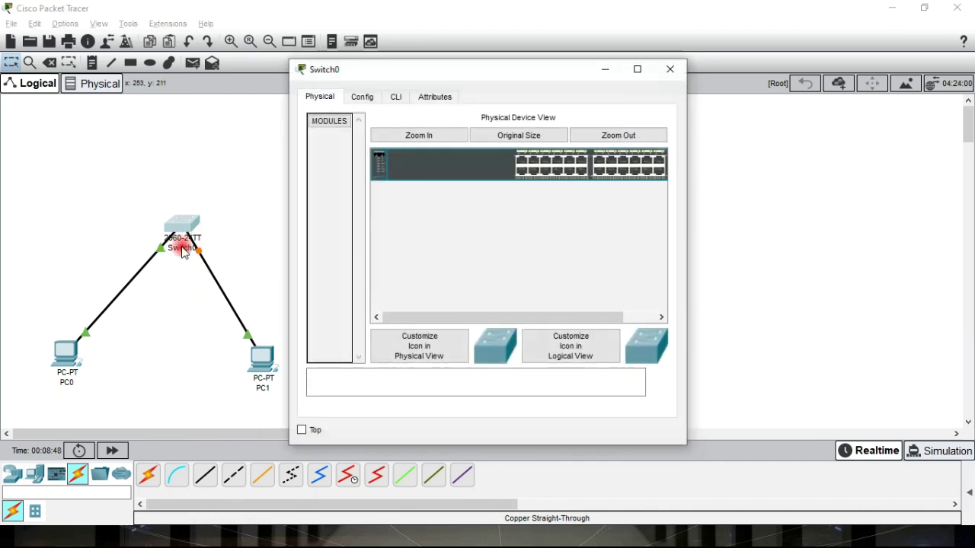
click(670, 70)
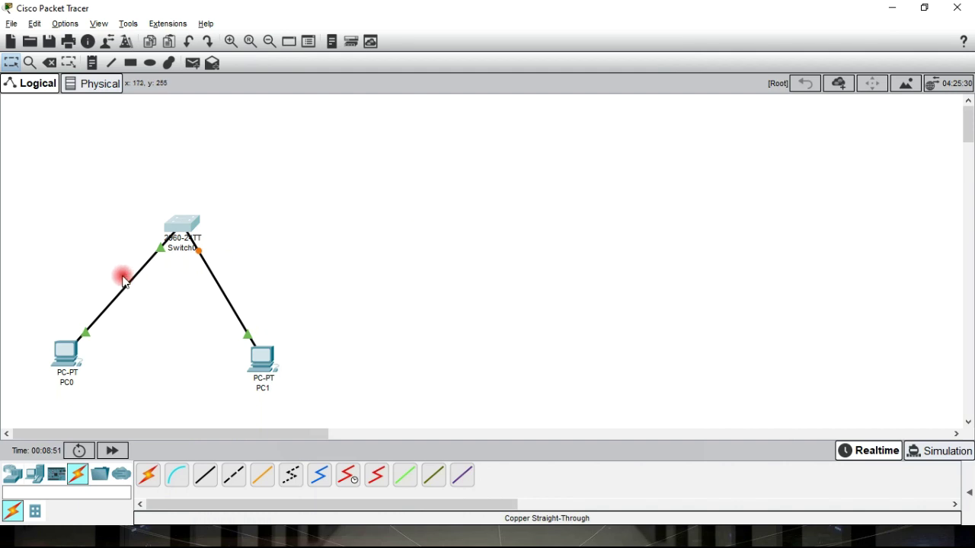
Reopen Switch0, zoom the physical image to inspect the ports, and minimize the window
click(185, 227)
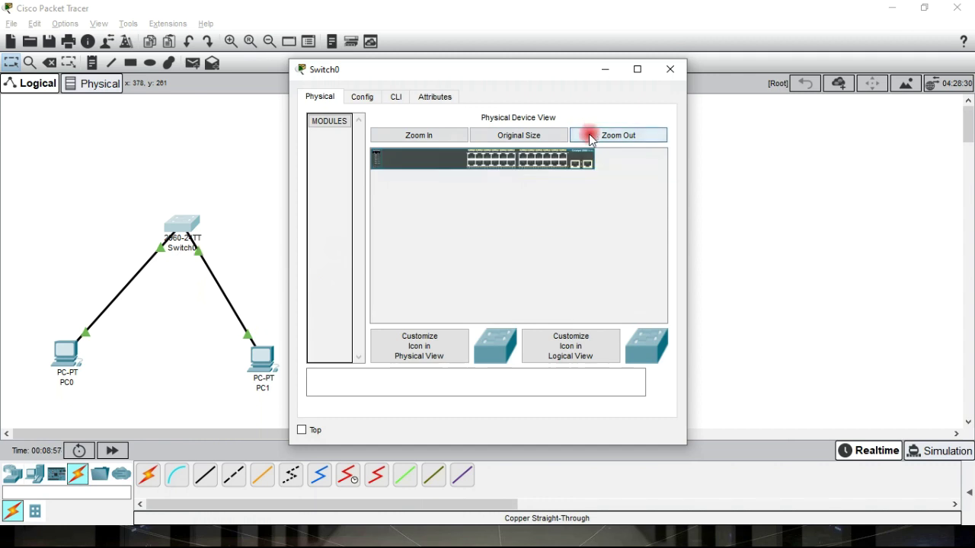
click(450, 135)
click(451, 135)
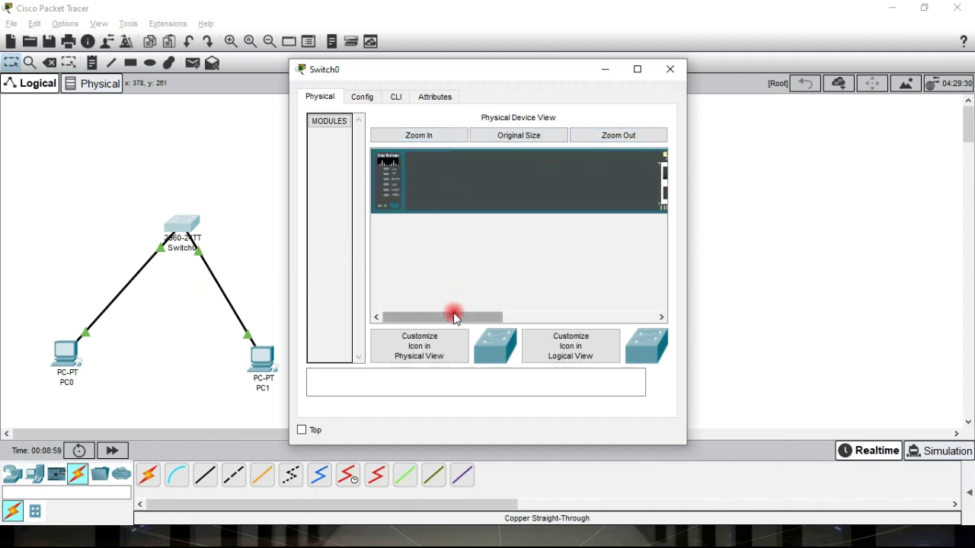
drag(454, 317, 550, 317)
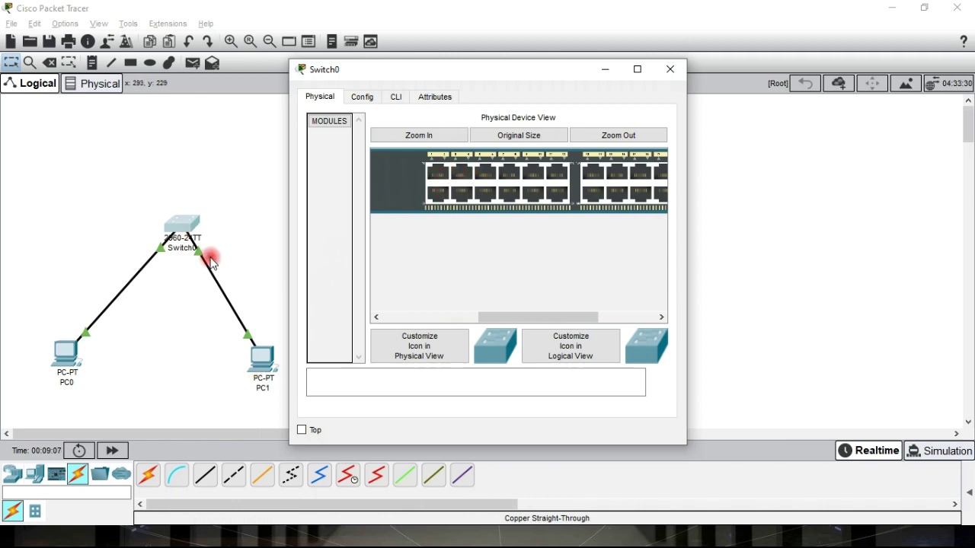
click(605, 70)
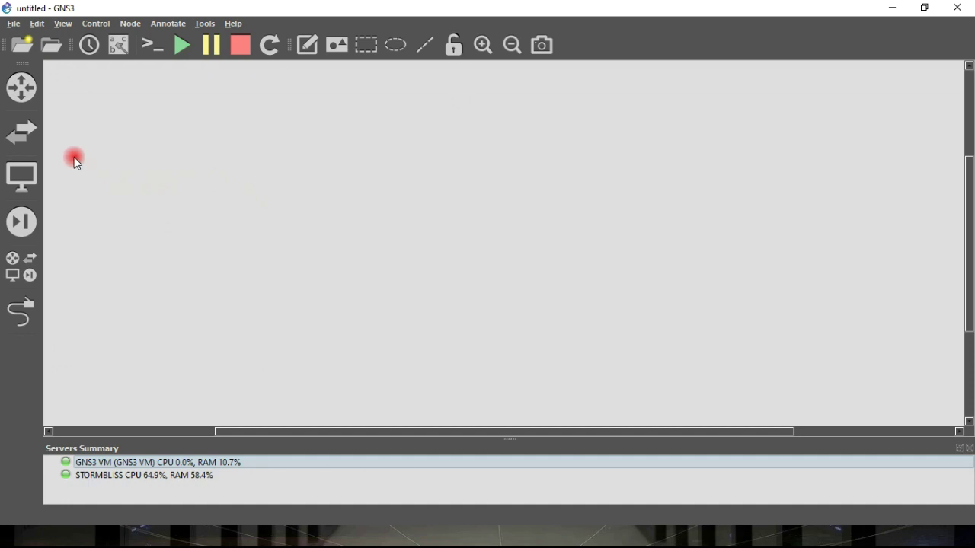
Place a CISCO L2 switch, IOU1, and a first VPCS host, PC1, on a chosen server
click(34, 141)
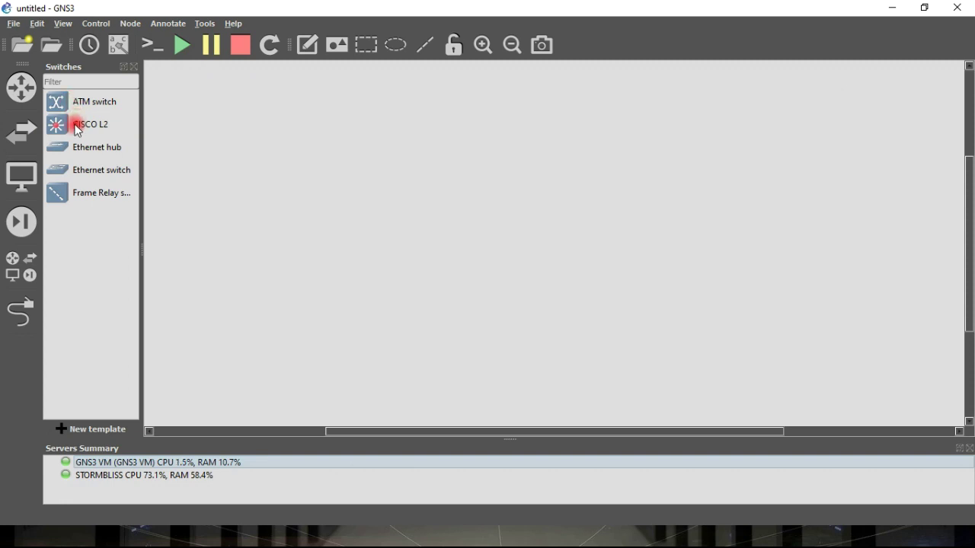
drag(69, 124, 426, 134)
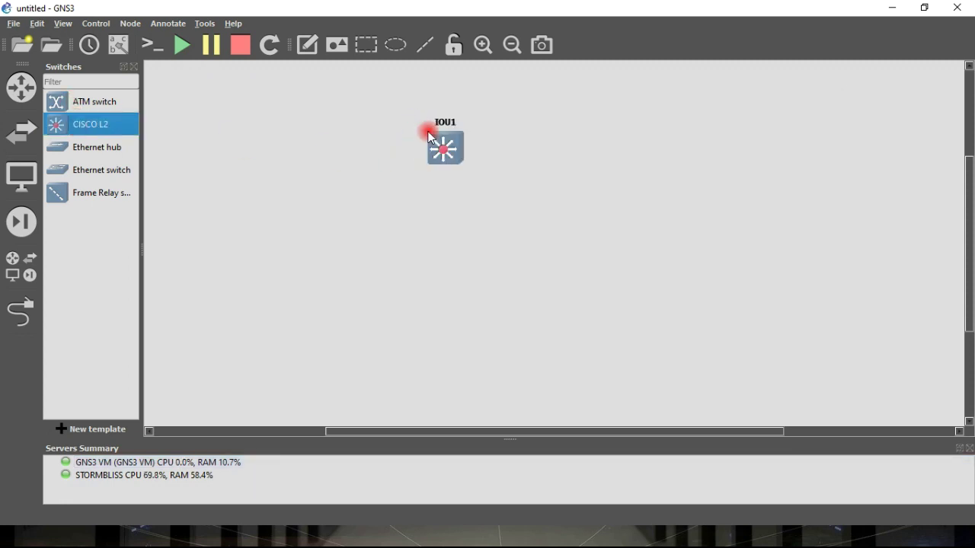
click(27, 187)
drag(79, 216, 226, 239)
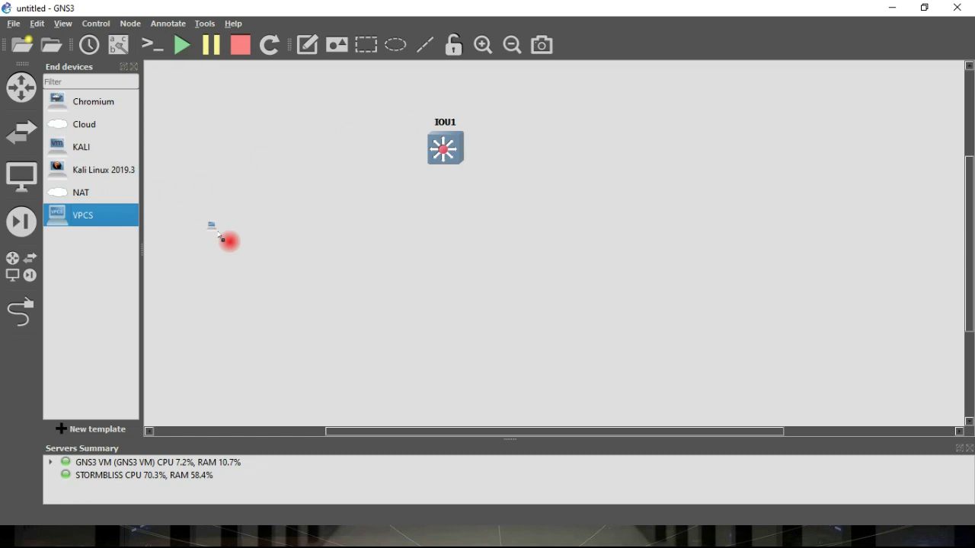
click(450, 268)
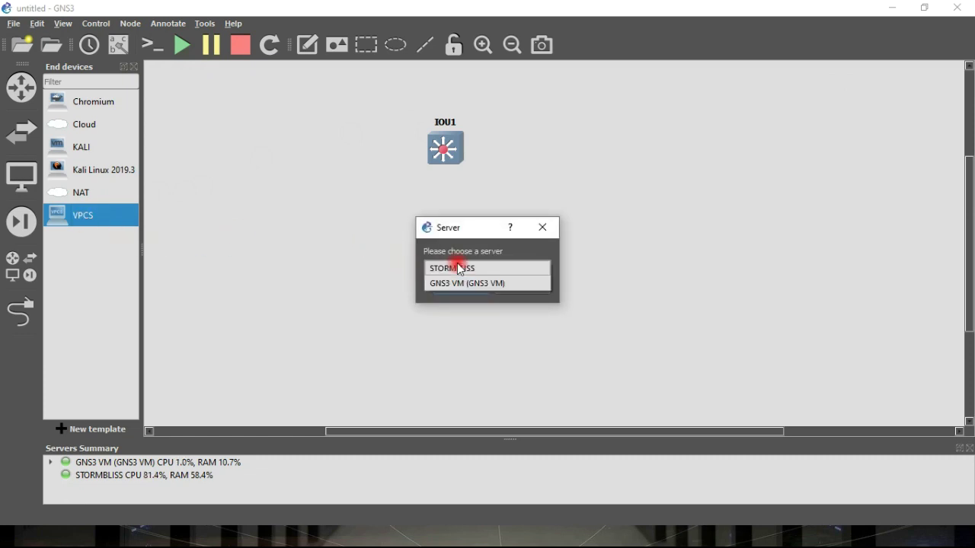
click(465, 285)
click(461, 287)
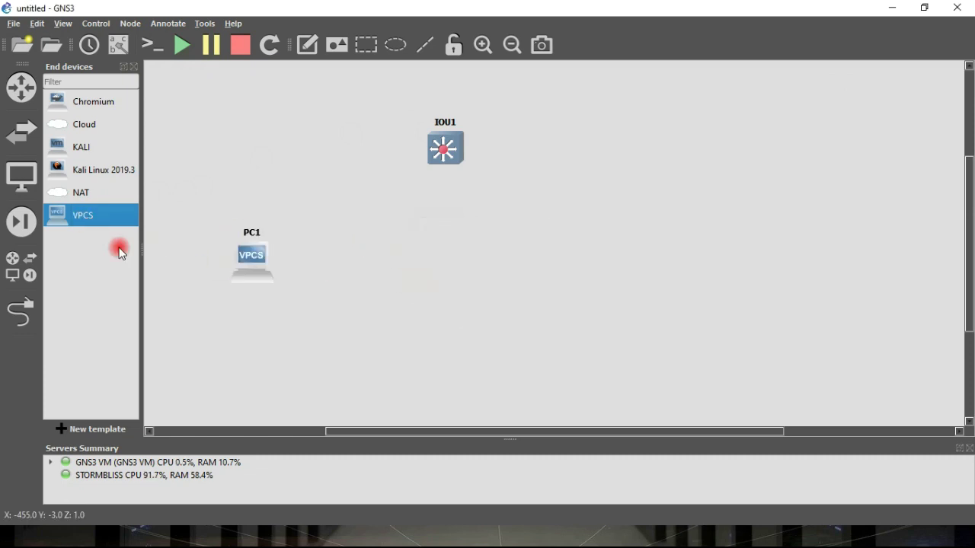
Add a second VPCS host, PC2, to the right of the switch
drag(78, 226, 555, 273)
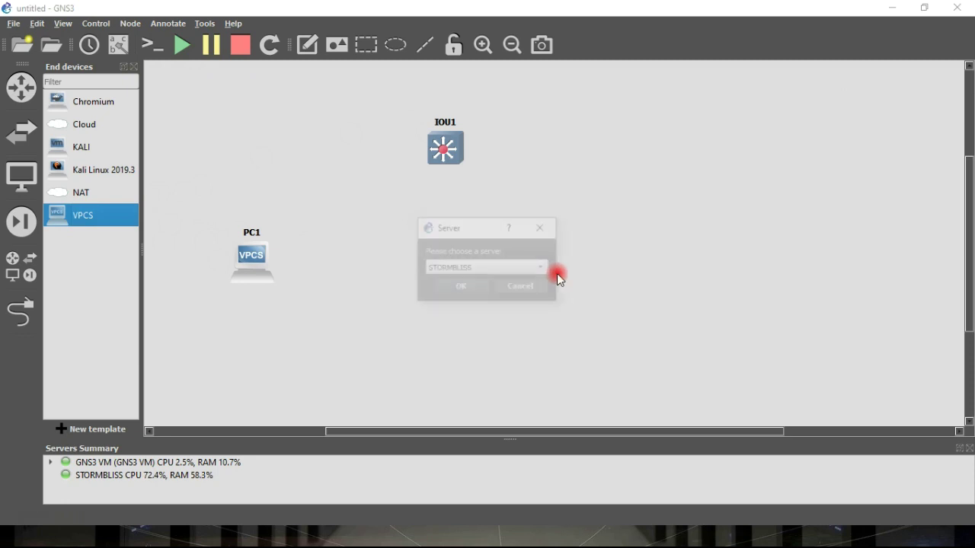
click(462, 286)
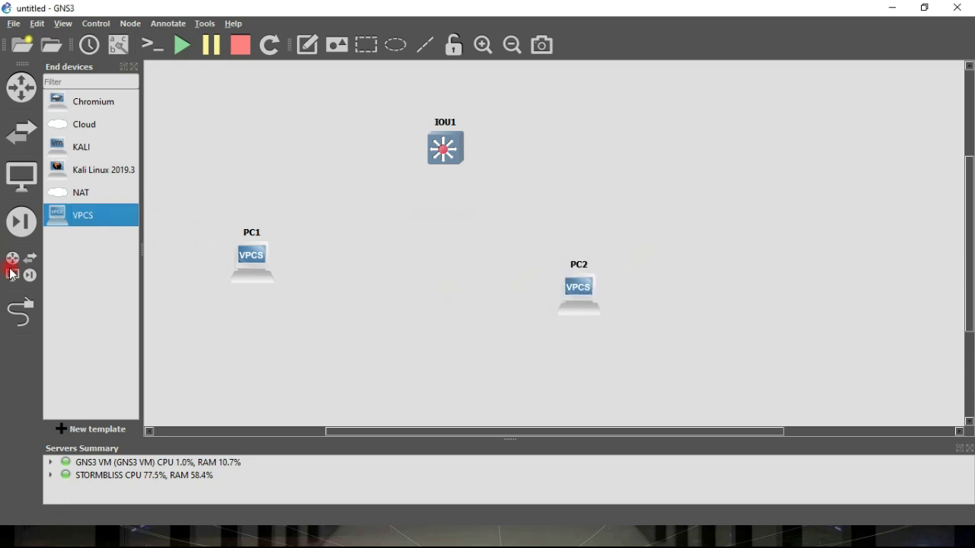
click(29, 312)
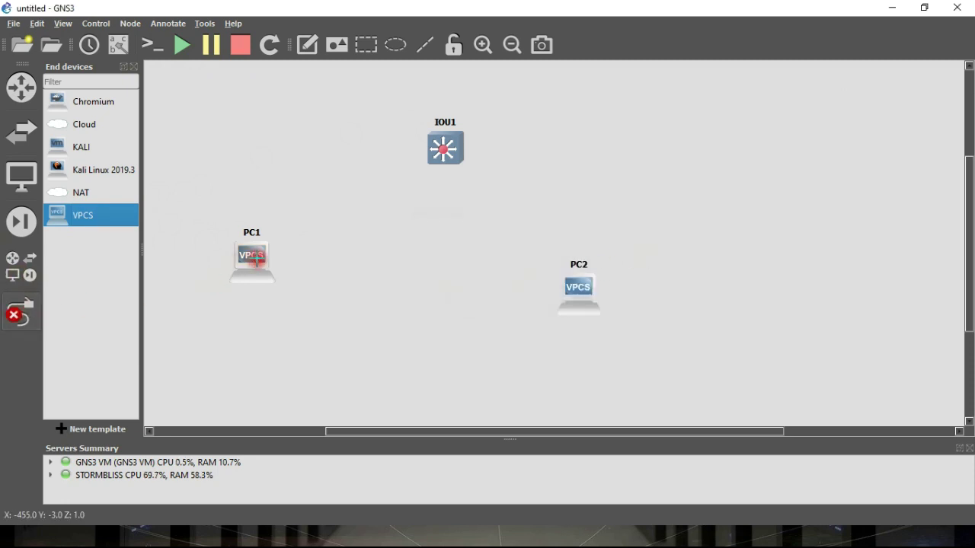
Link PC1 Ethernet0 to IOU1 Ethernet0/0 and PC2 Ethernet0 to IOU1 Ethernet0/1
click(255, 259)
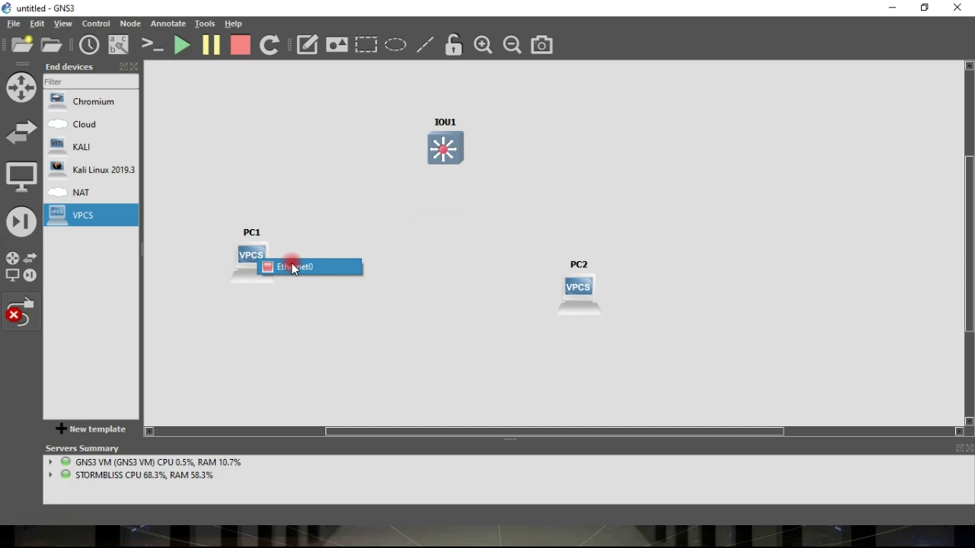
click(290, 263)
click(419, 155)
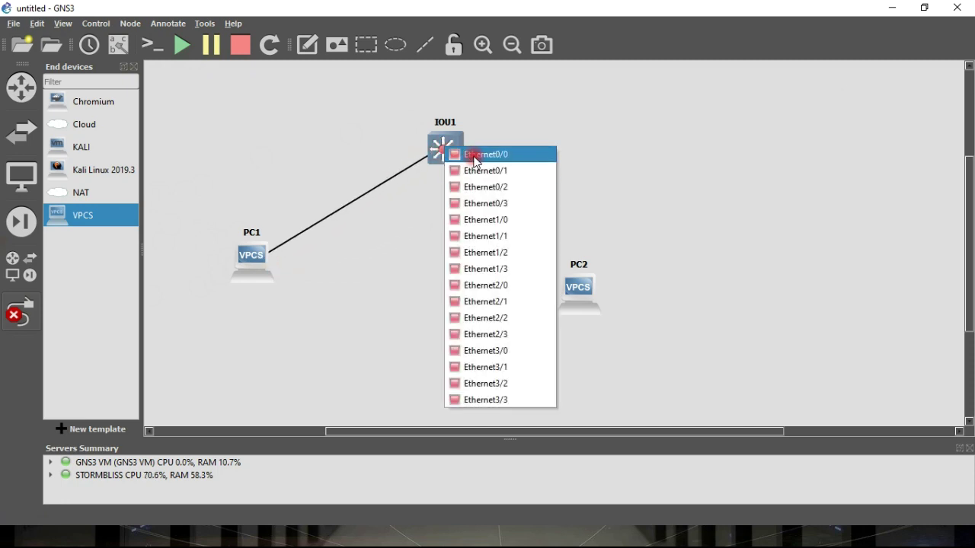
click(473, 154)
click(582, 287)
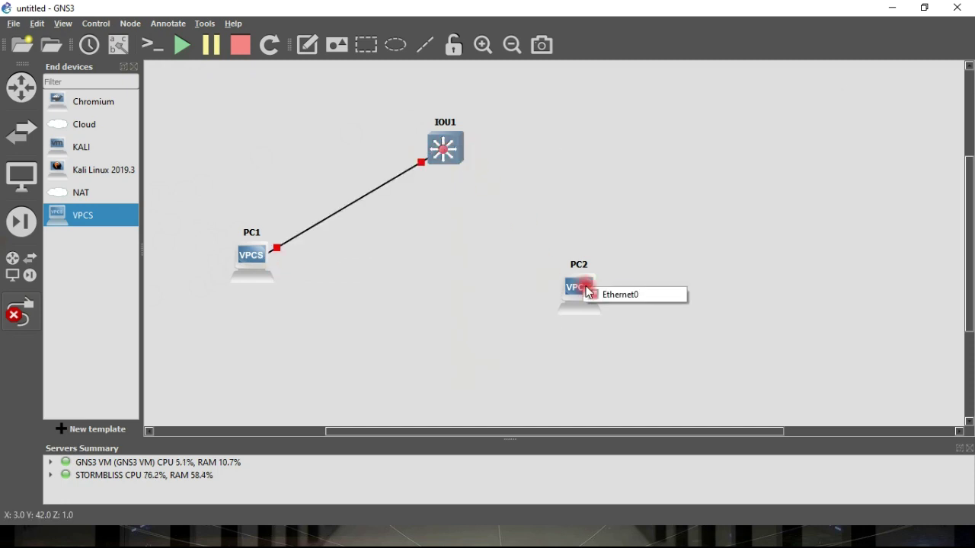
click(606, 291)
click(454, 153)
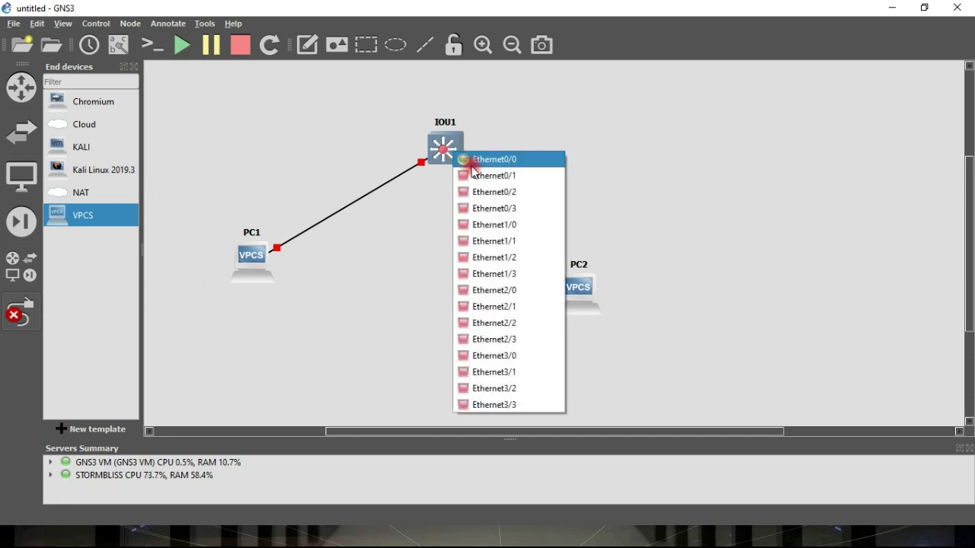
click(477, 176)
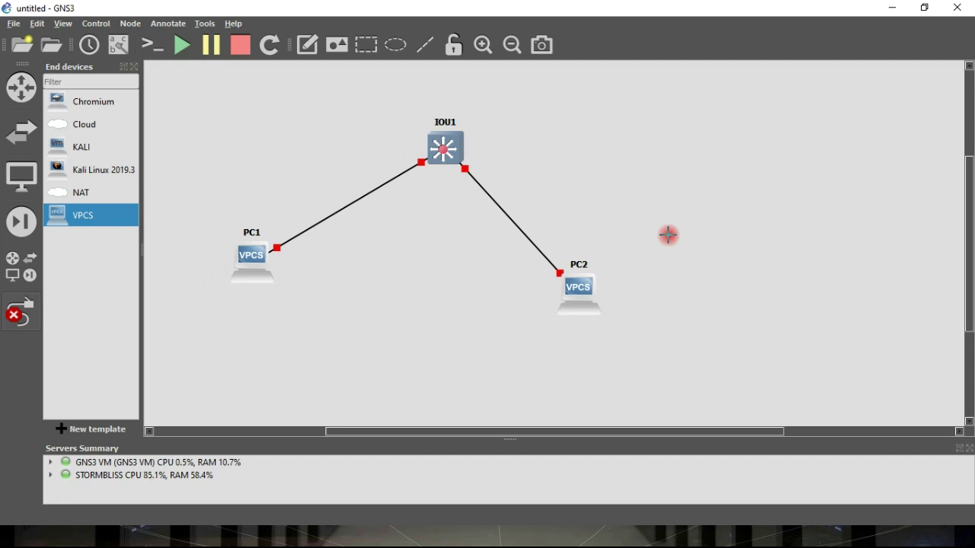
Exit link mode and move PC1 down nearer the switch
right_click(669, 236)
drag(257, 259, 311, 288)
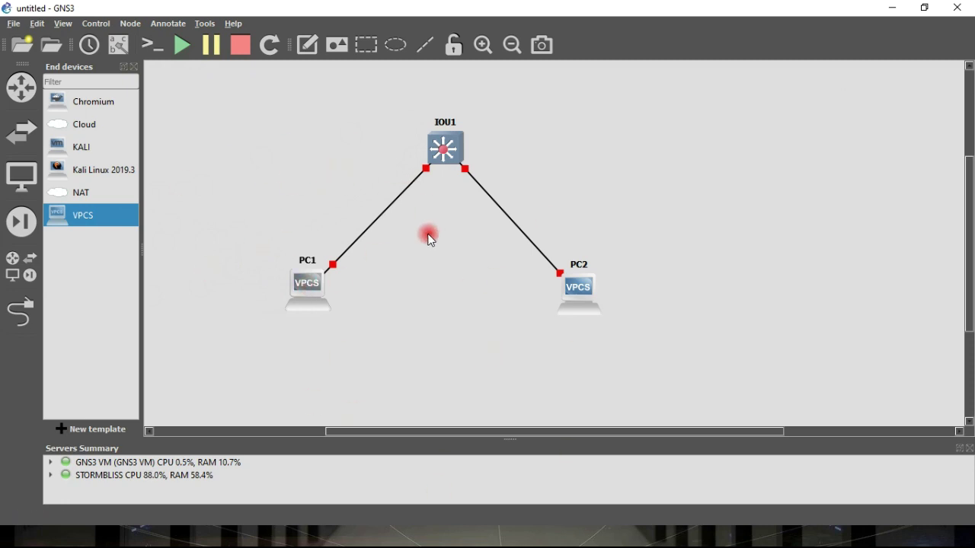
right_click(313, 270)
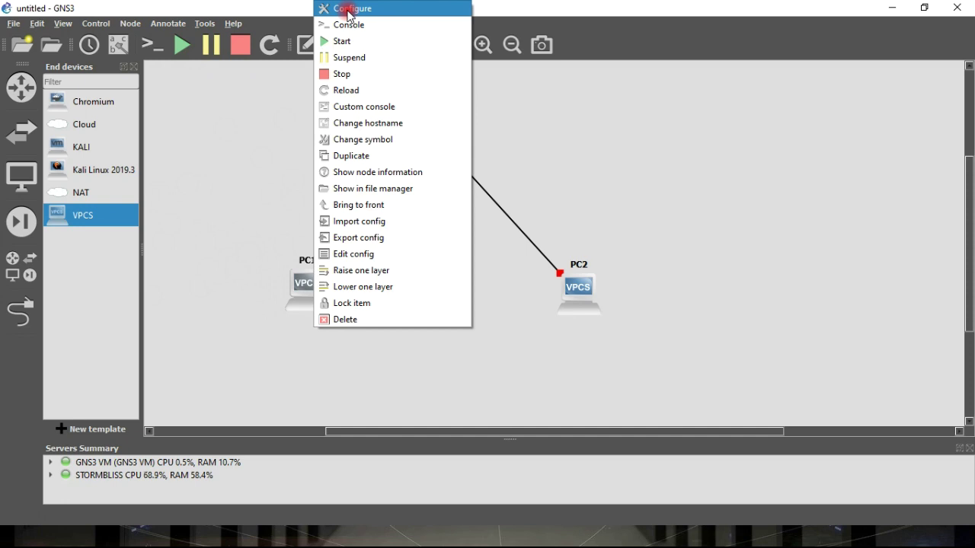
click(349, 11)
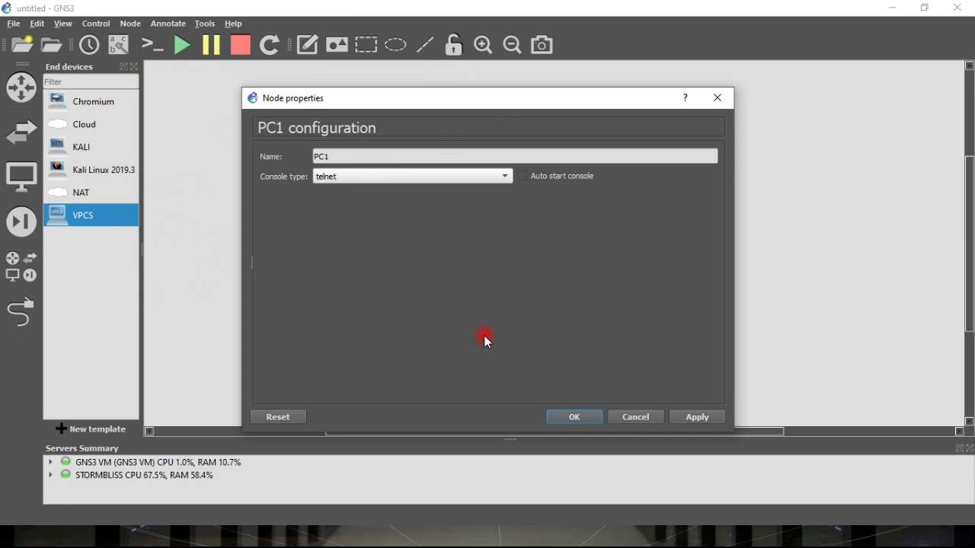
click(644, 419)
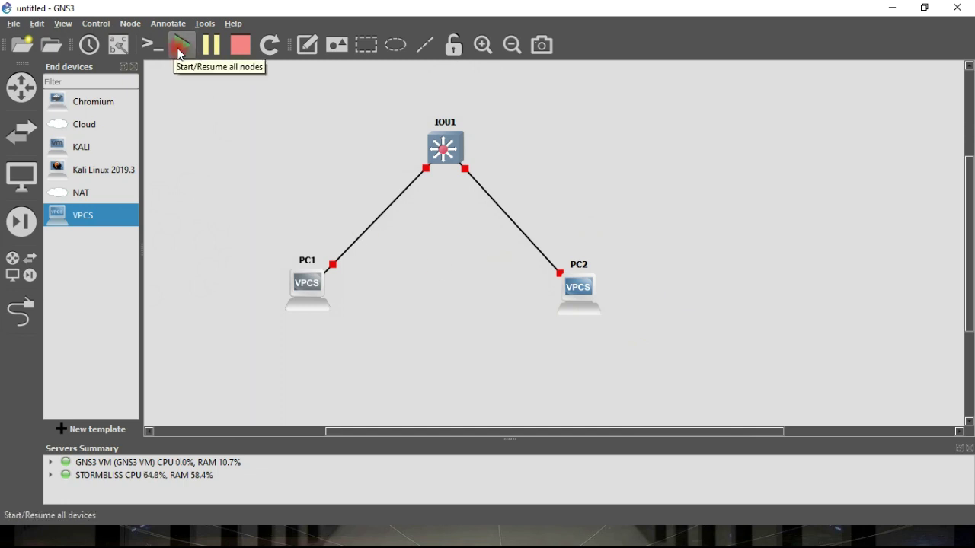
Start all nodes so the links turn green, and lower IOU1 slightly
click(181, 51)
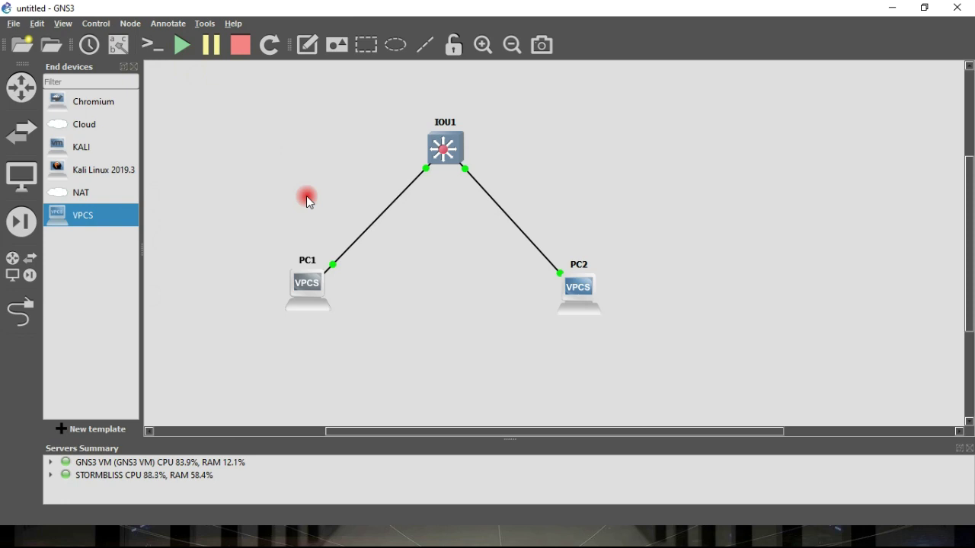
drag(445, 152, 444, 189)
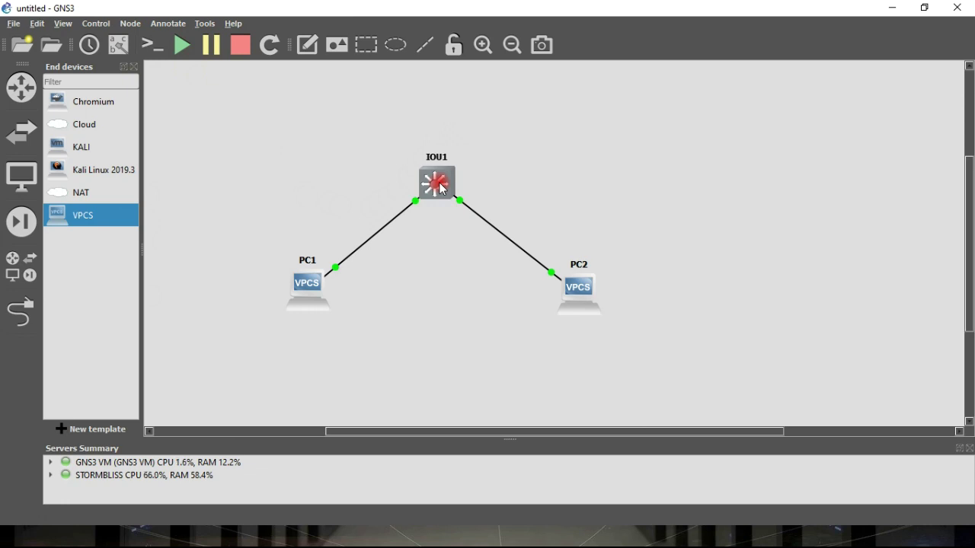
click(21, 88)
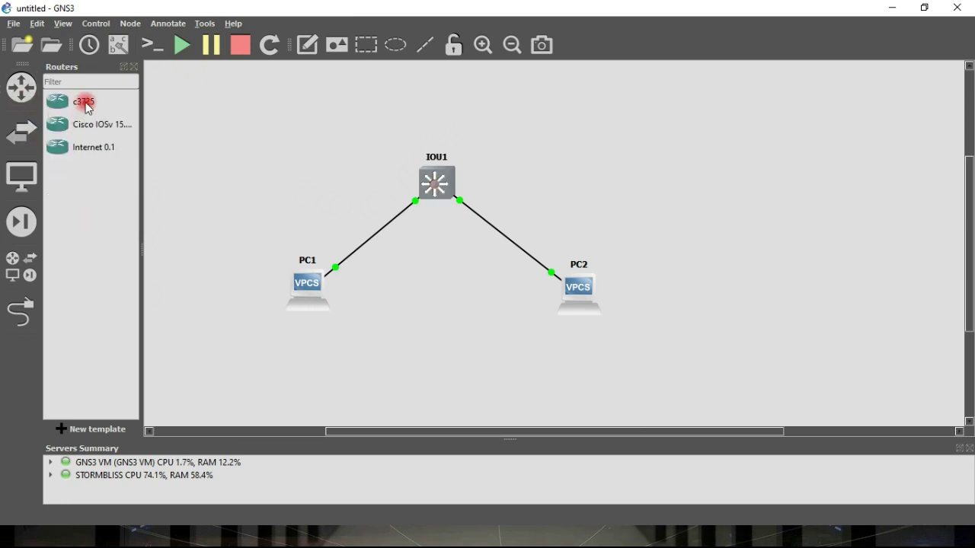
Add c3725 router R1 above IOU1, link its FastEthernet0/0 to Ethernet0/2, and start all nodes
drag(87, 106, 365, 116)
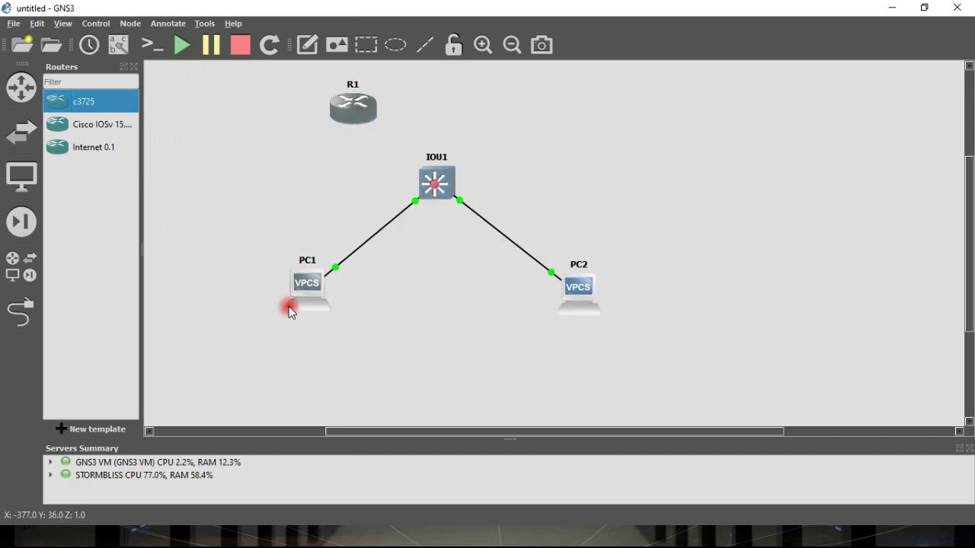
click(20, 312)
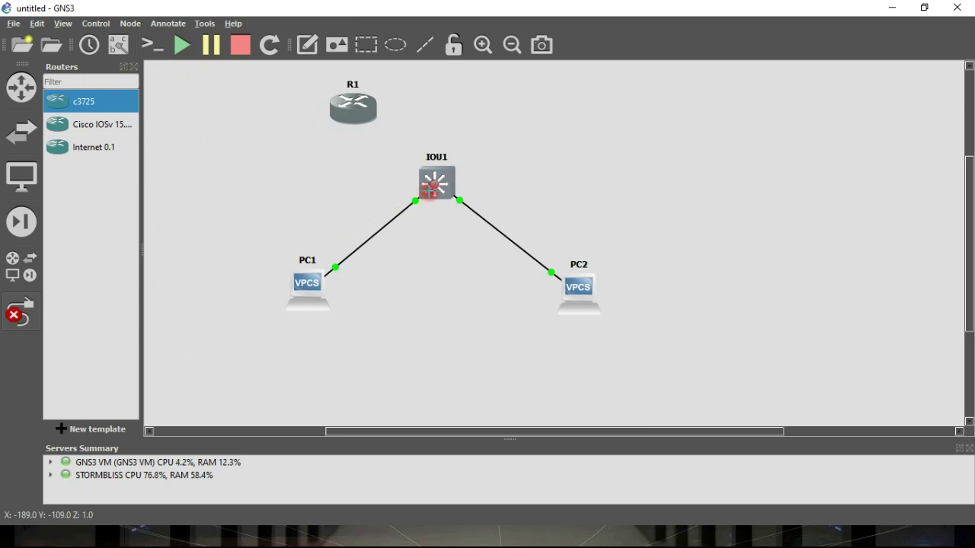
click(430, 189)
click(459, 233)
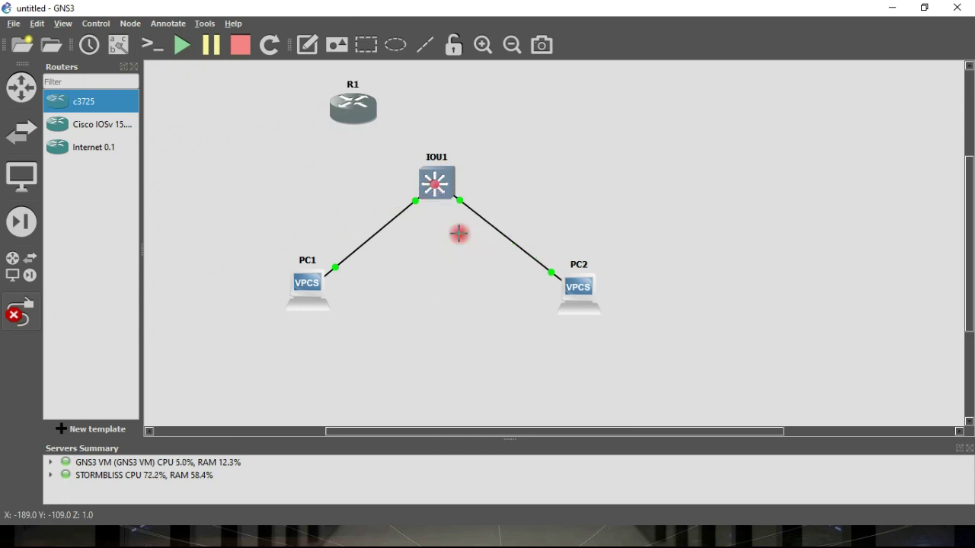
click(373, 120)
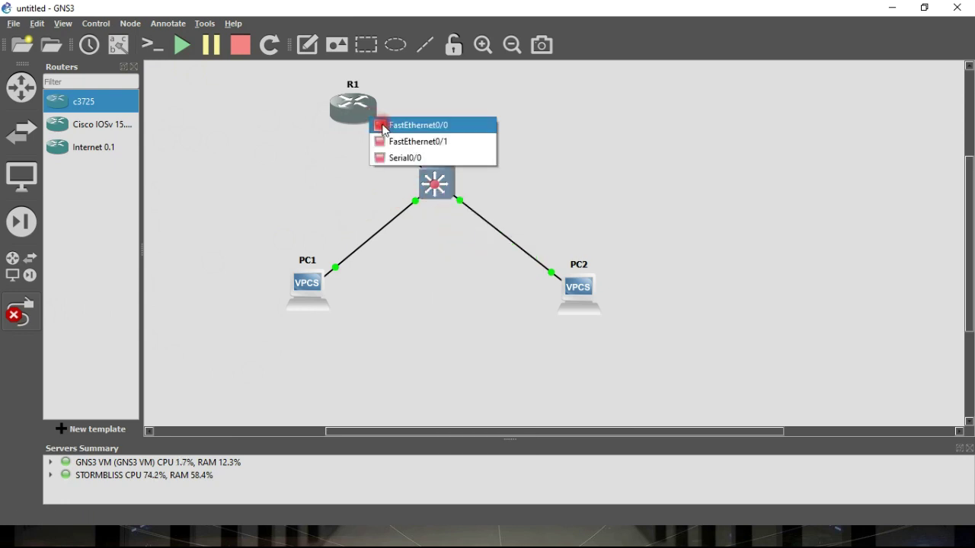
click(389, 126)
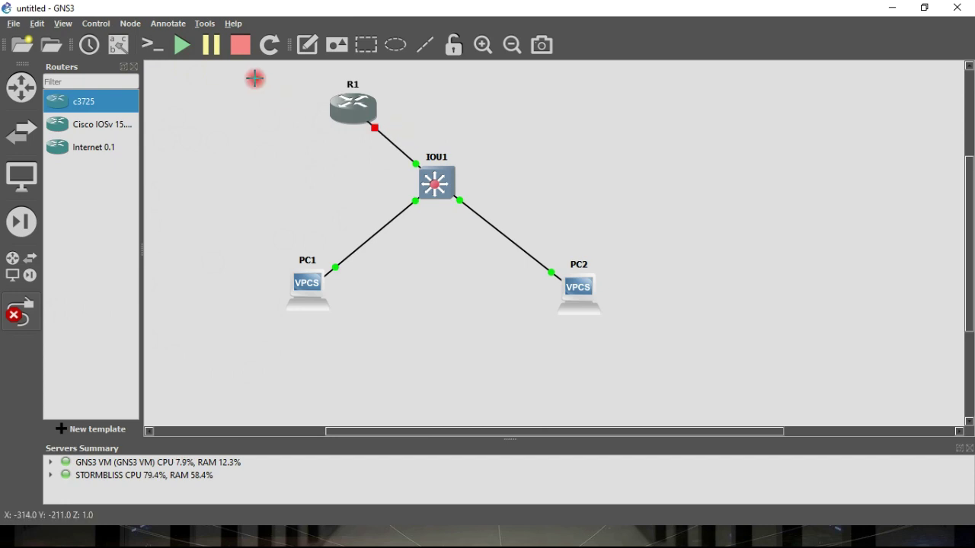
click(183, 46)
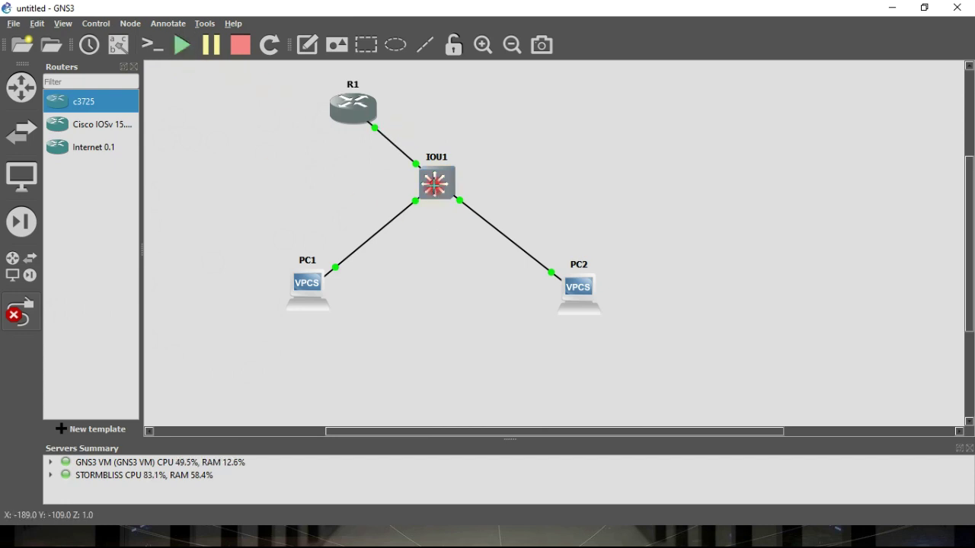
mouse_move(435, 184)
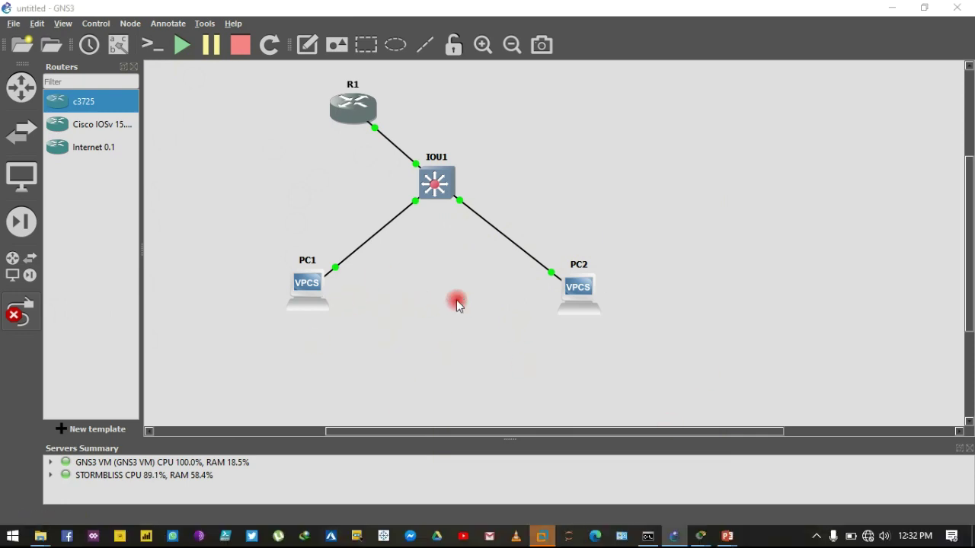
key(super+Tab)
Back in Packet Tracer, place a 2901 router, Router0, above Switch0
click(386, 162)
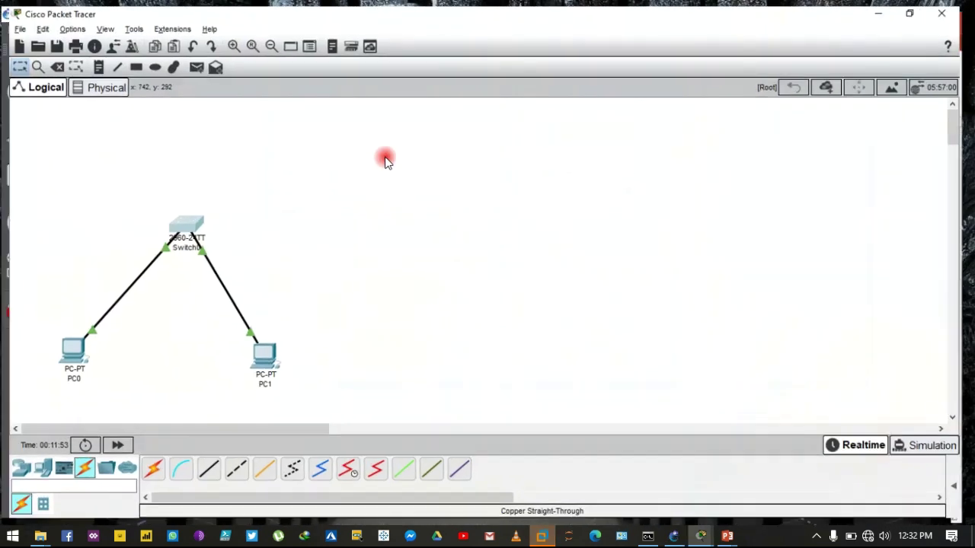
click(15, 476)
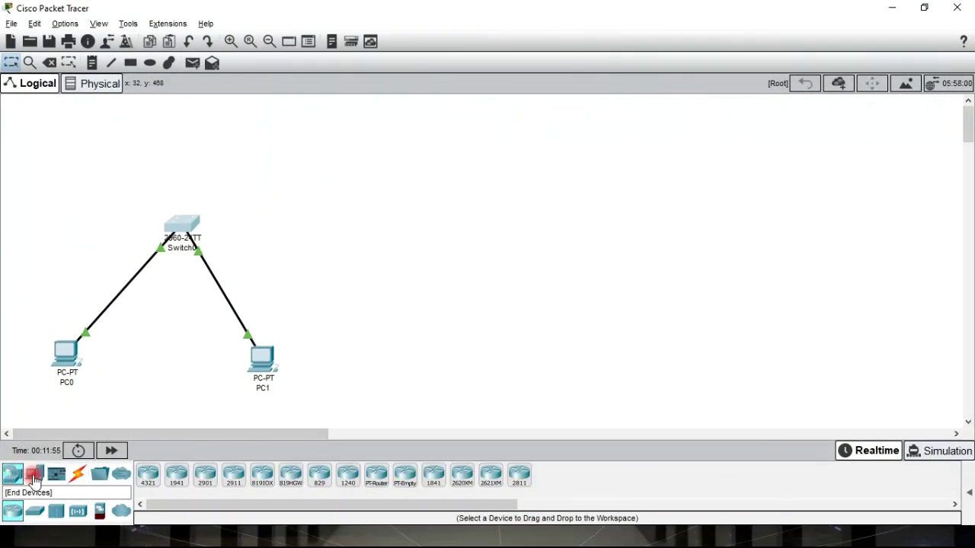
drag(203, 477, 210, 134)
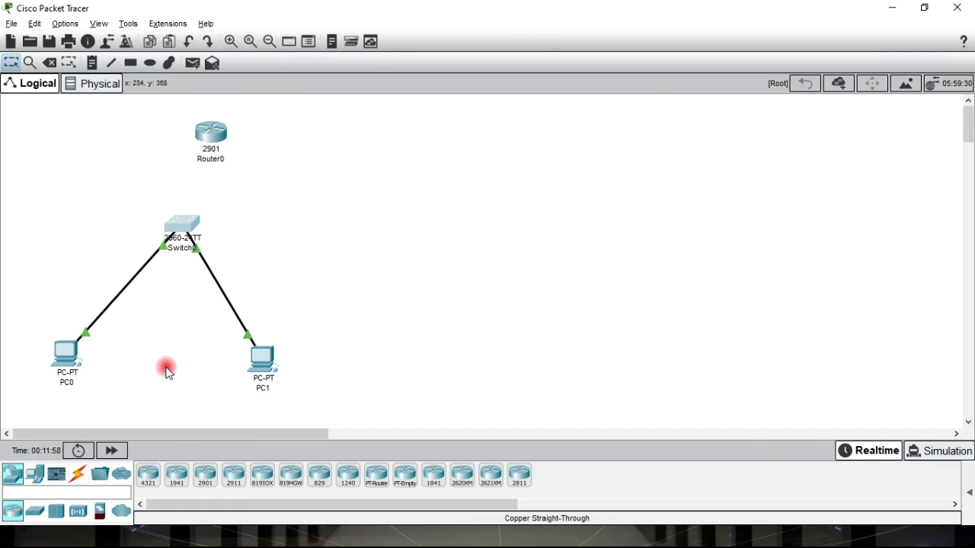
click(77, 473)
click(194, 225)
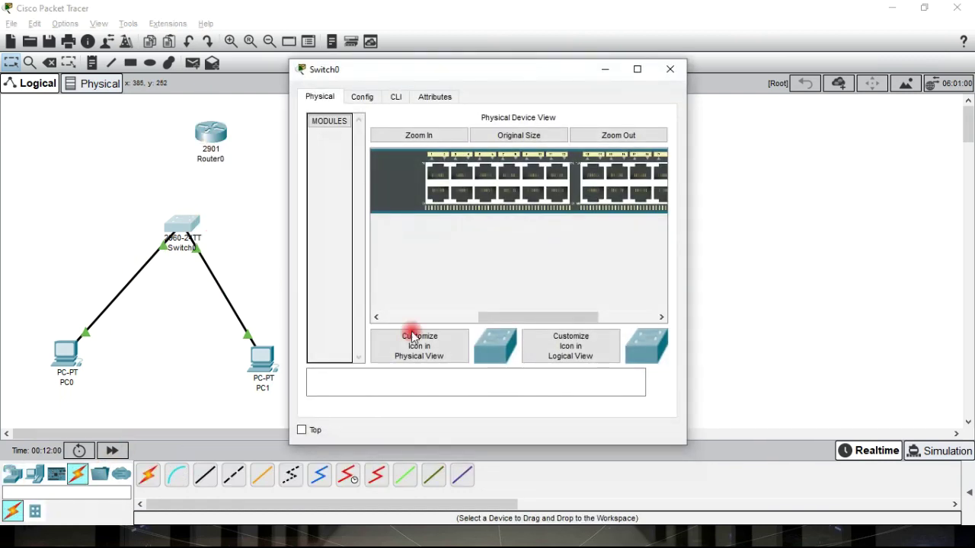
click(607, 69)
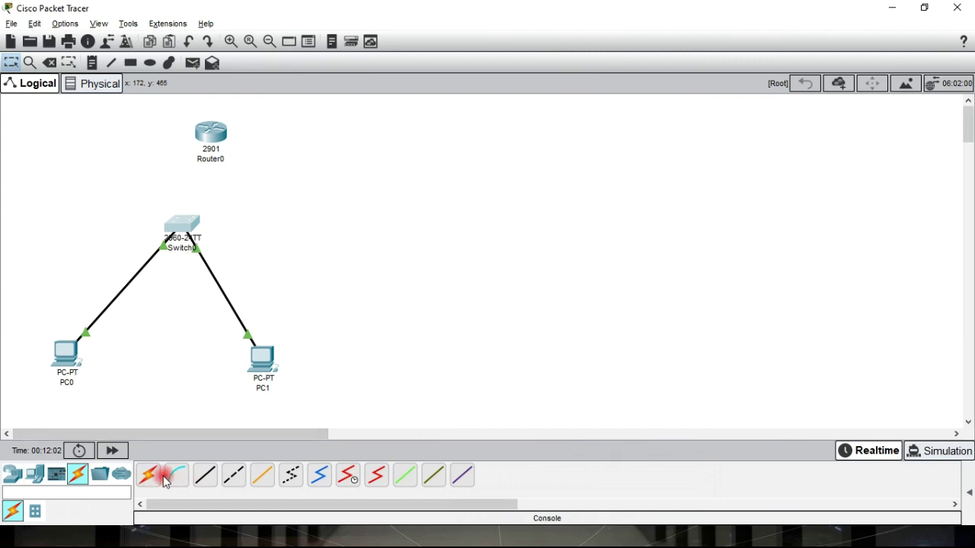
Cable Switch0 Fa0/3 to Router0 Gig0/0 using the Automatic connection type
click(152, 475)
click(197, 227)
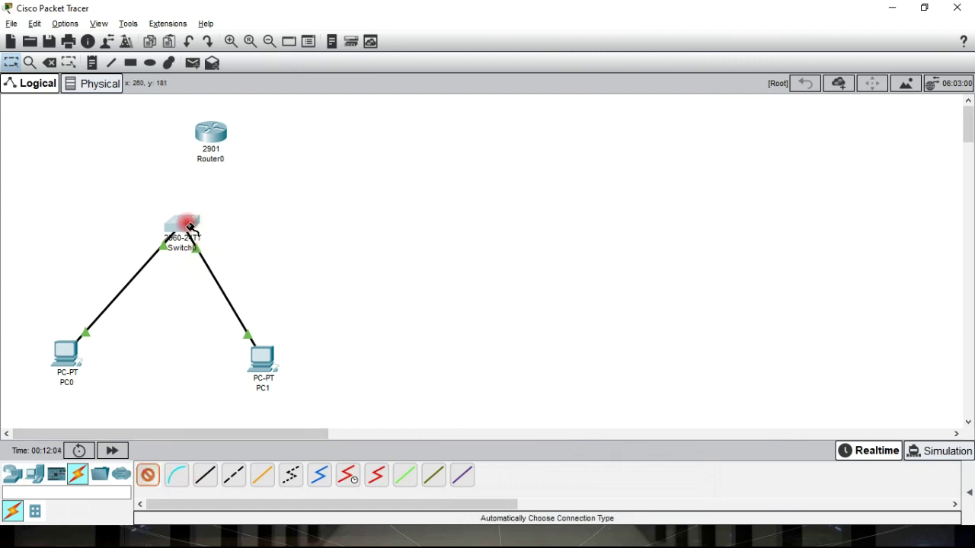
click(212, 136)
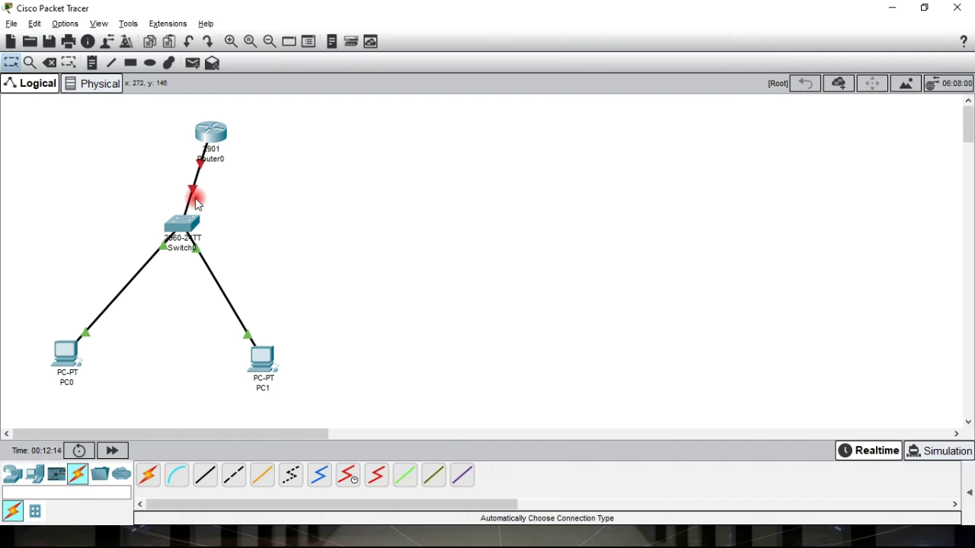
mouse_move(193, 200)
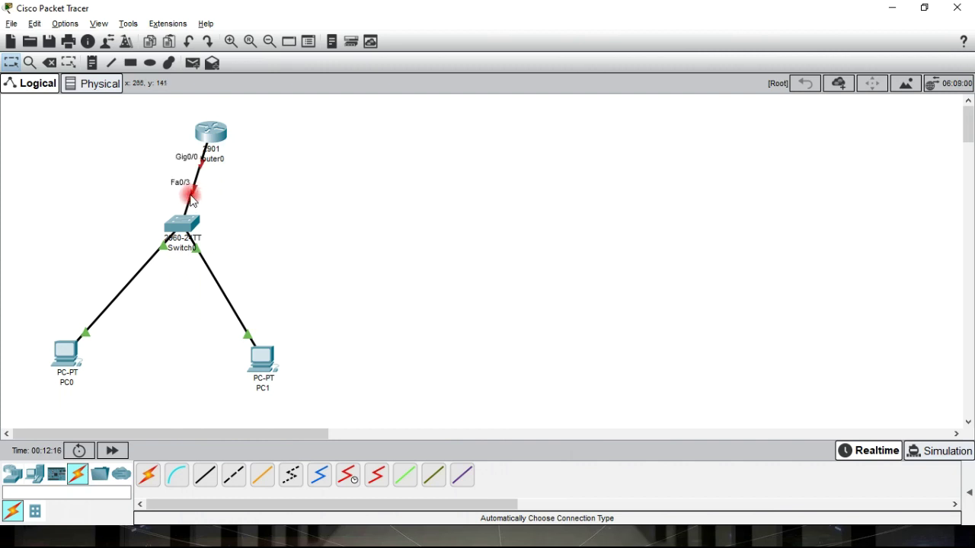